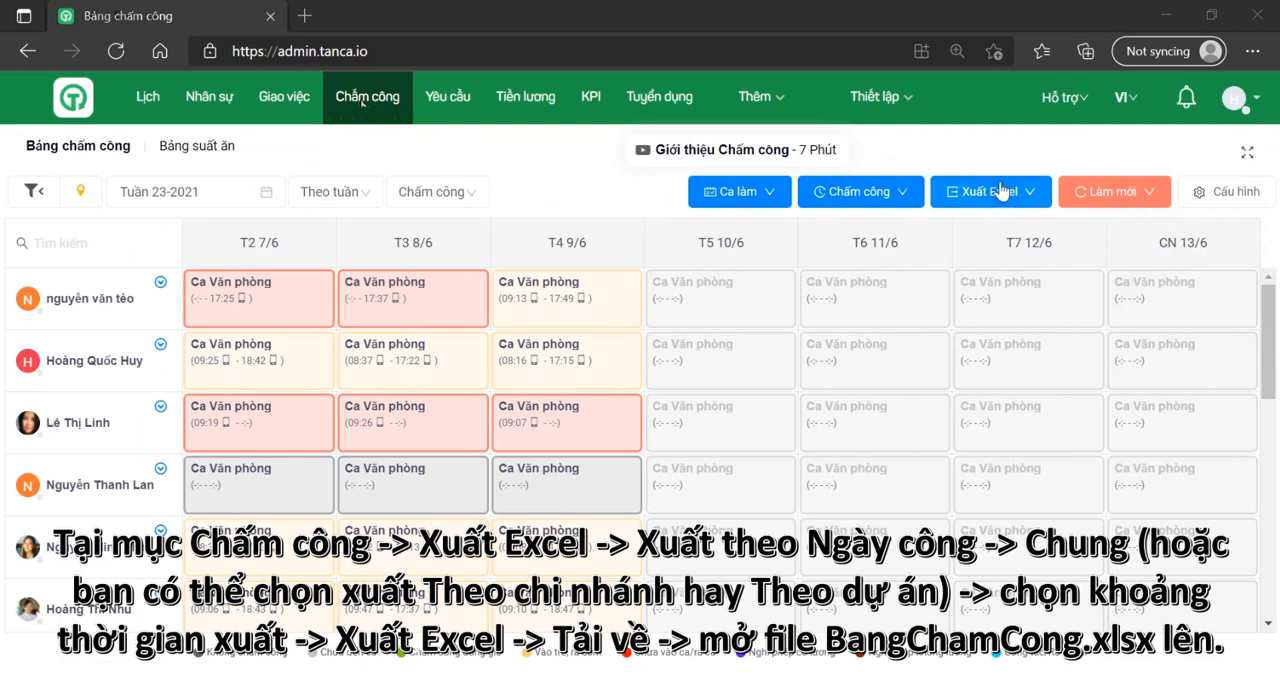
Step: Export the timesheet to Excel by workday (Xuất theo ngày công) with the Chung option and download the file
mouse_move(1058, 238)
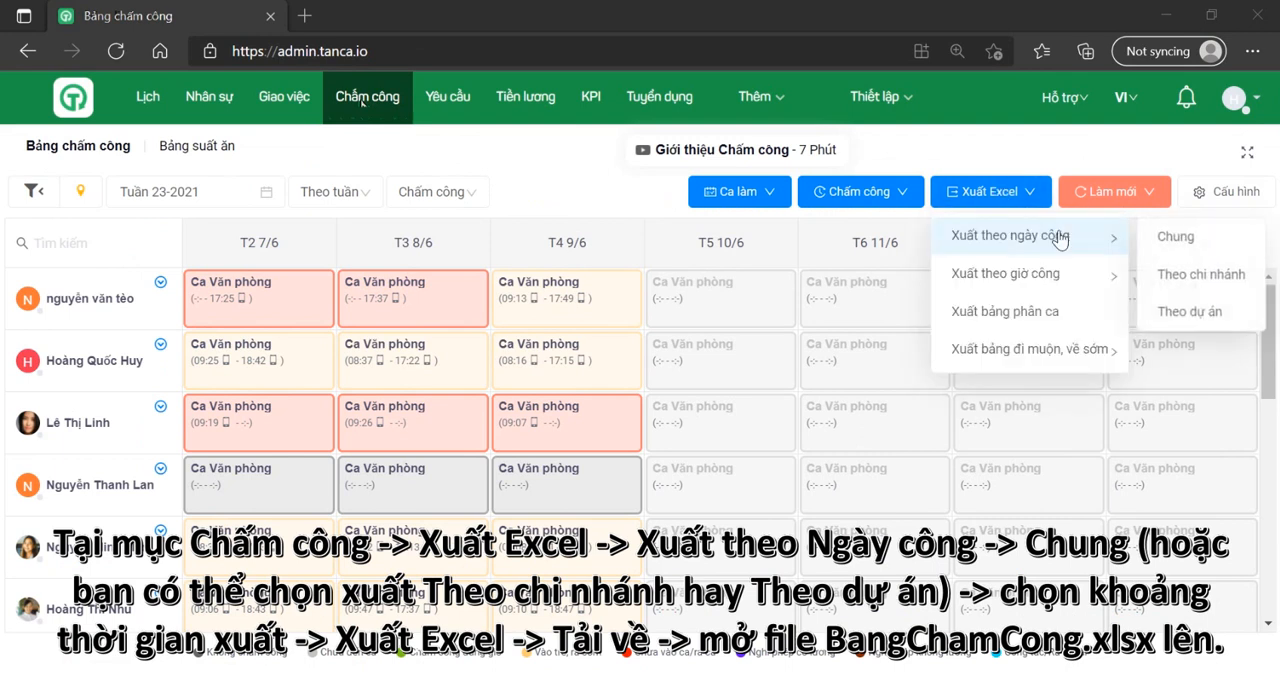
left_click(1168, 240)
left_click(798, 437)
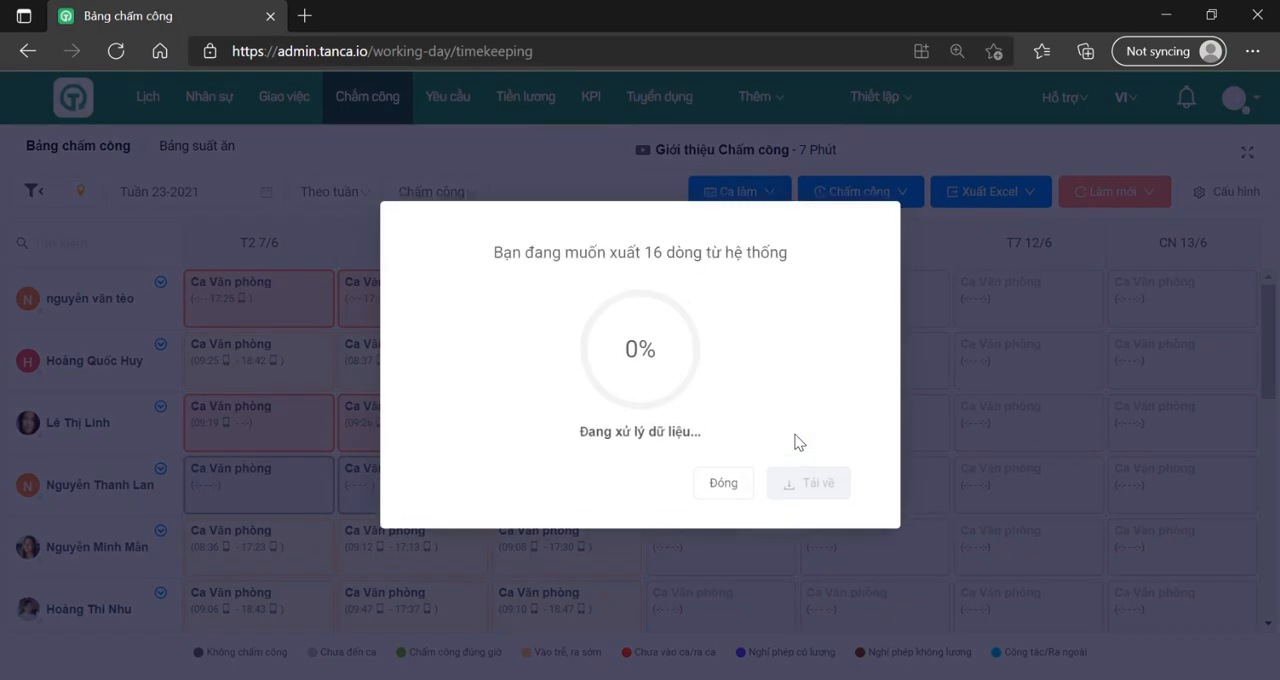
left_click(829, 485)
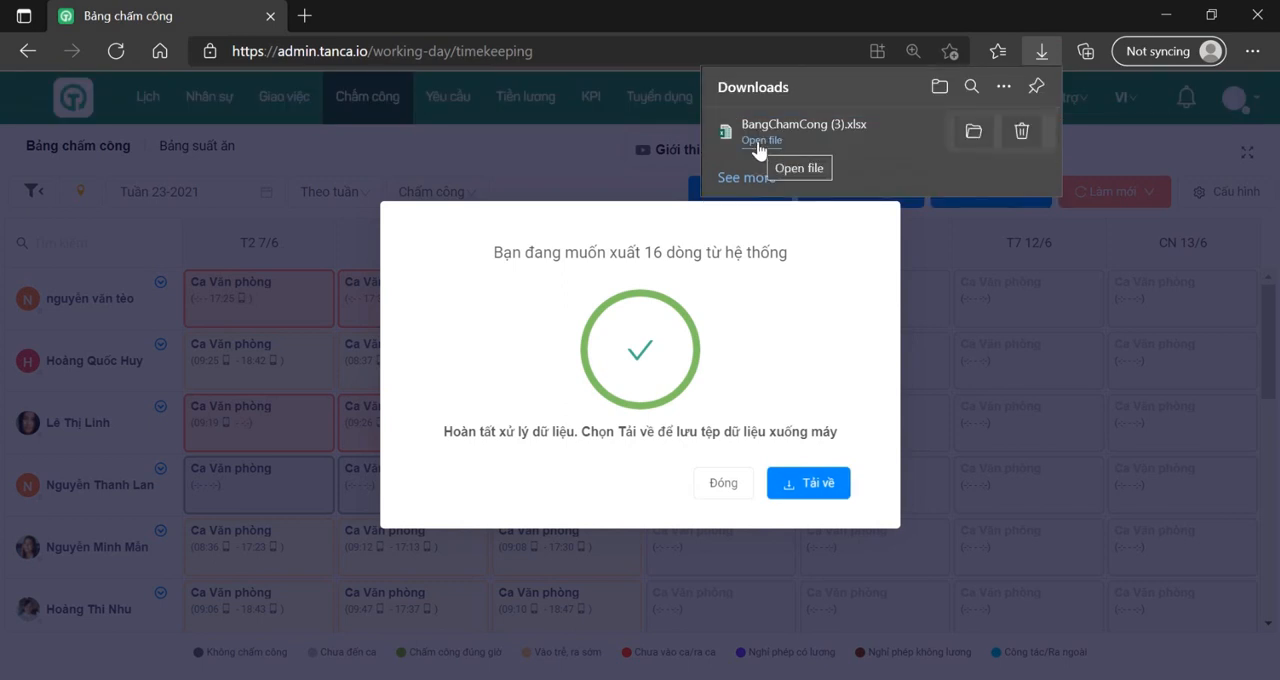
Step: Open the downloaded BangChamCong (3).xlsx and examine the employees' daily attendance rows
left_click(758, 143)
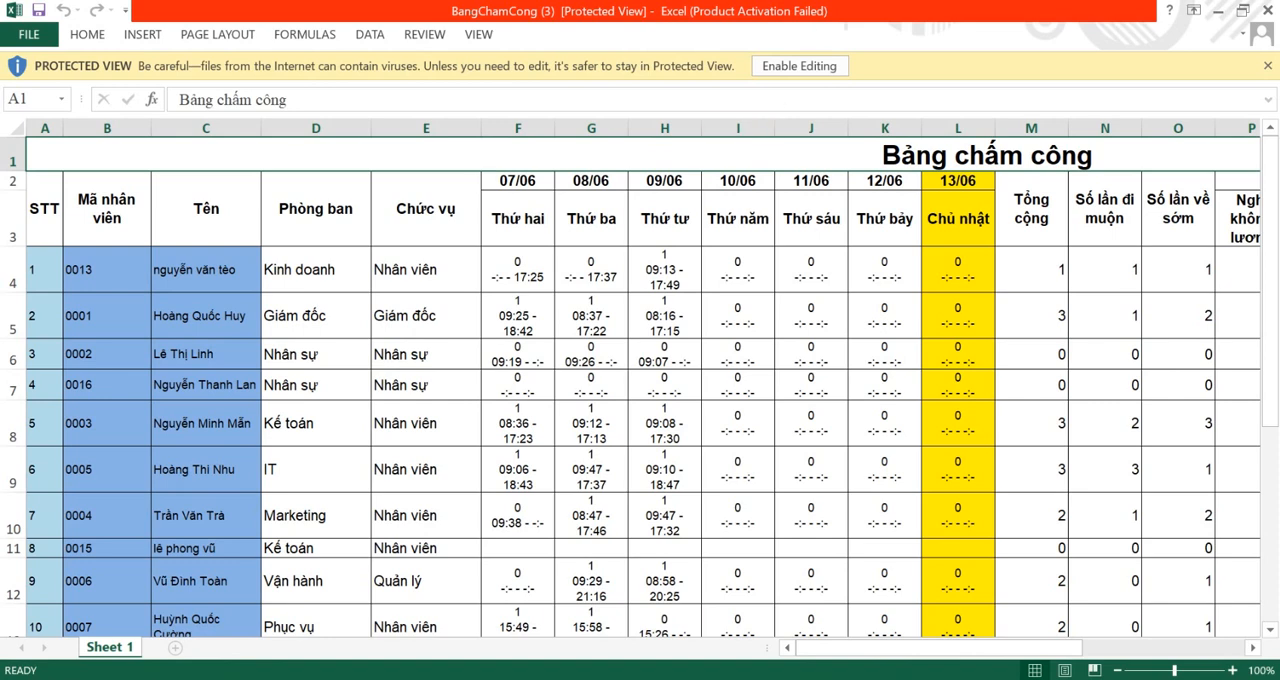
left_click(871, 108)
left_click(826, 68)
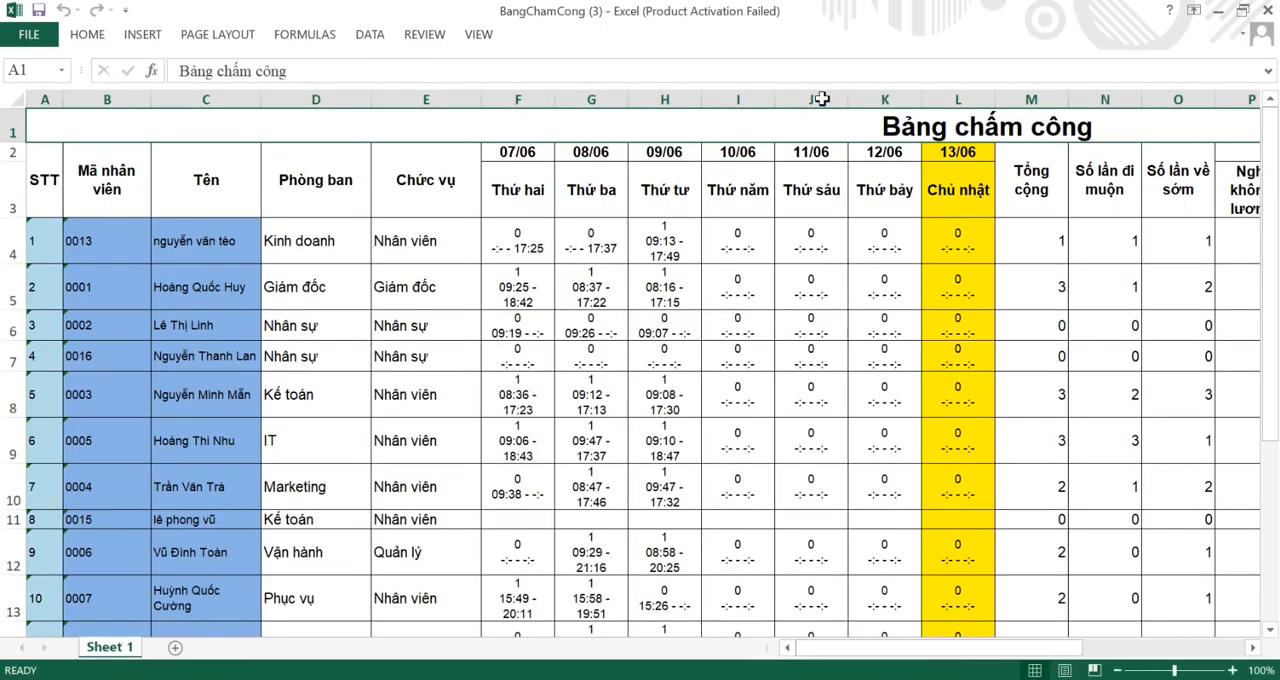
scroll(750, 404, "down", 2)
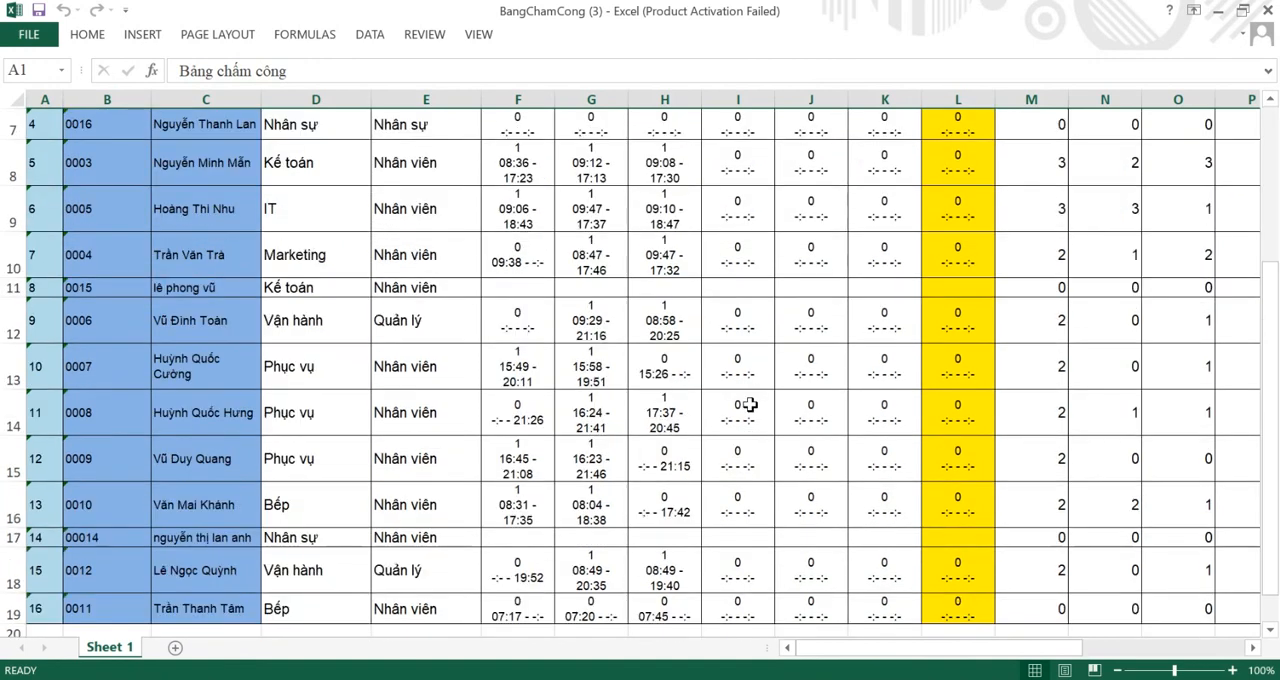
scroll(750, 404, "down", 2)
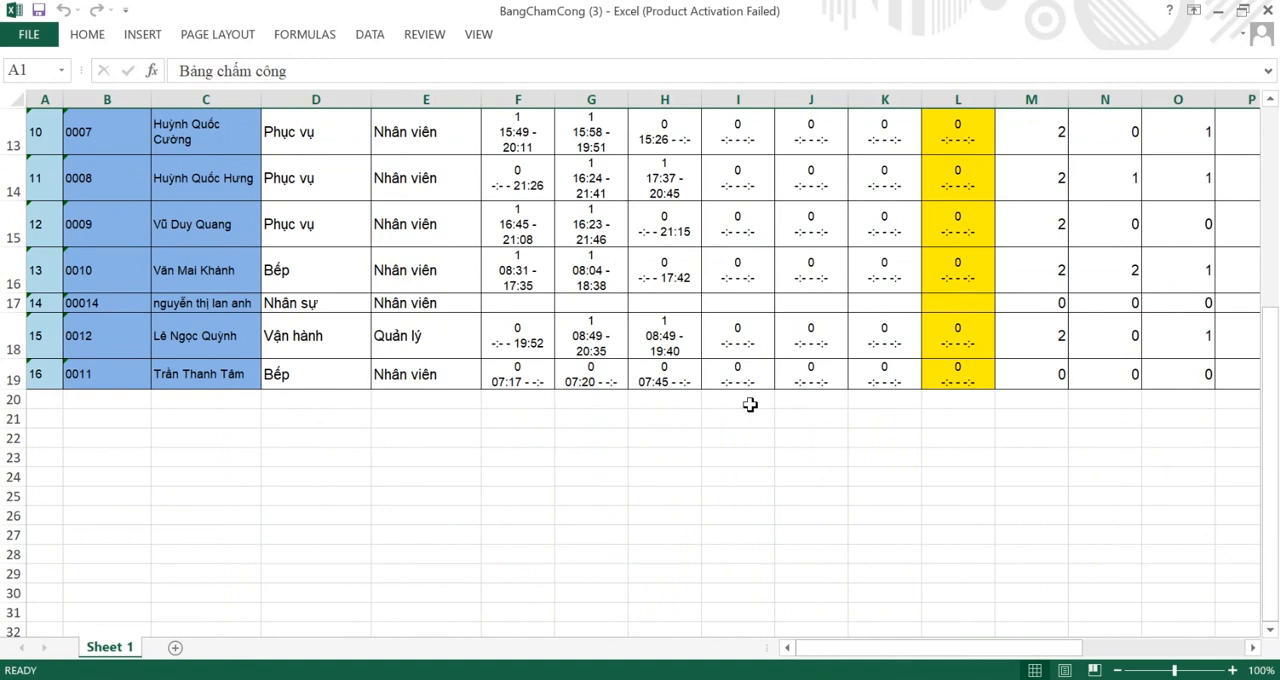
scroll(750, 404, "down", 1)
scroll(750, 404, "up", 4)
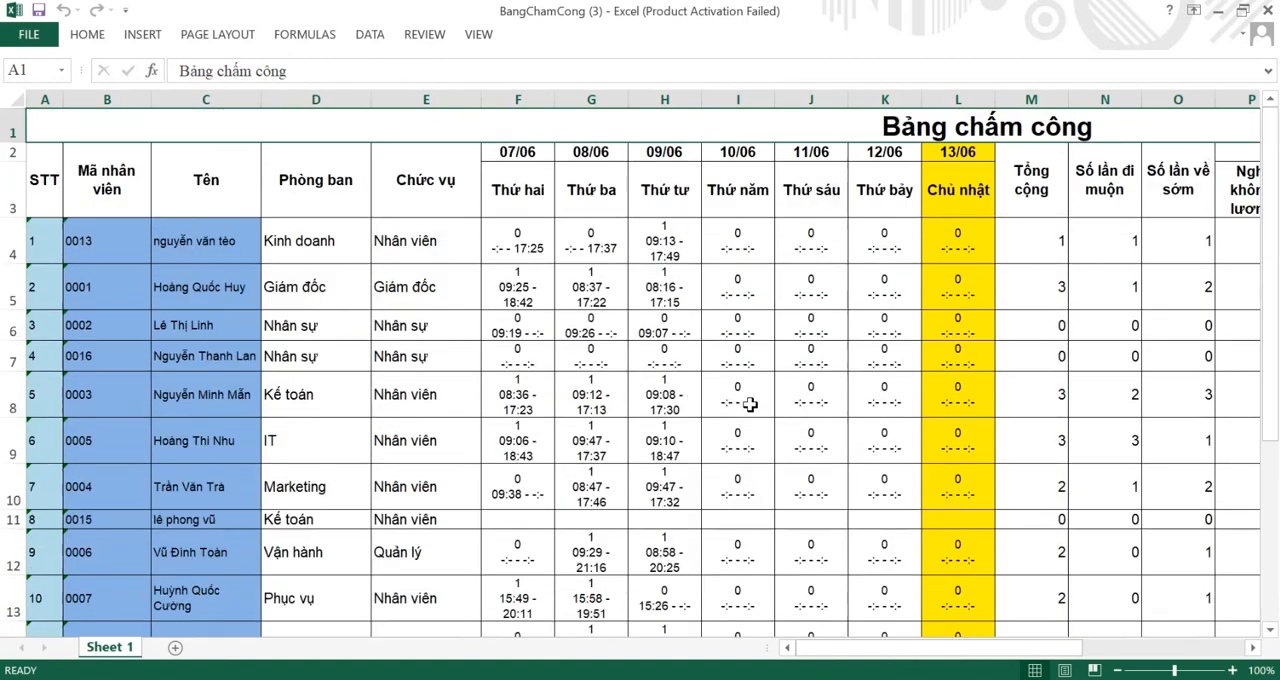
Step: Close the workbook and dismiss the finished export and its time range dialog
left_click(1270, 10)
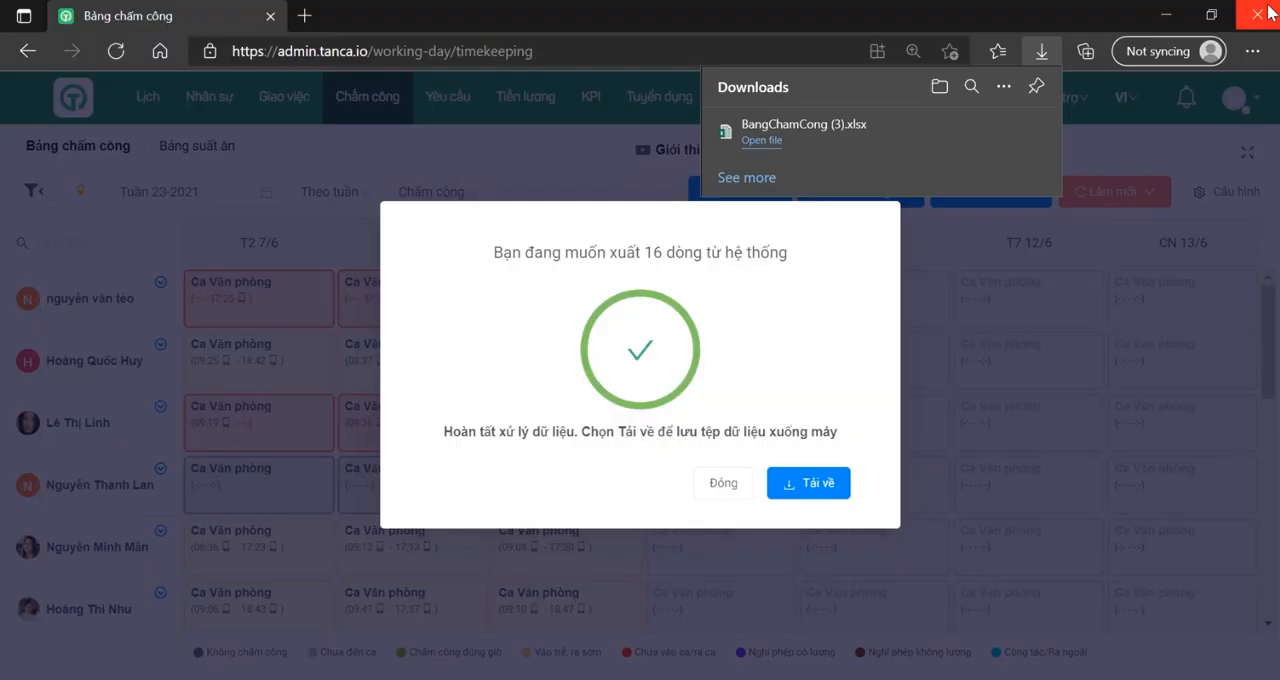
left_click(726, 484)
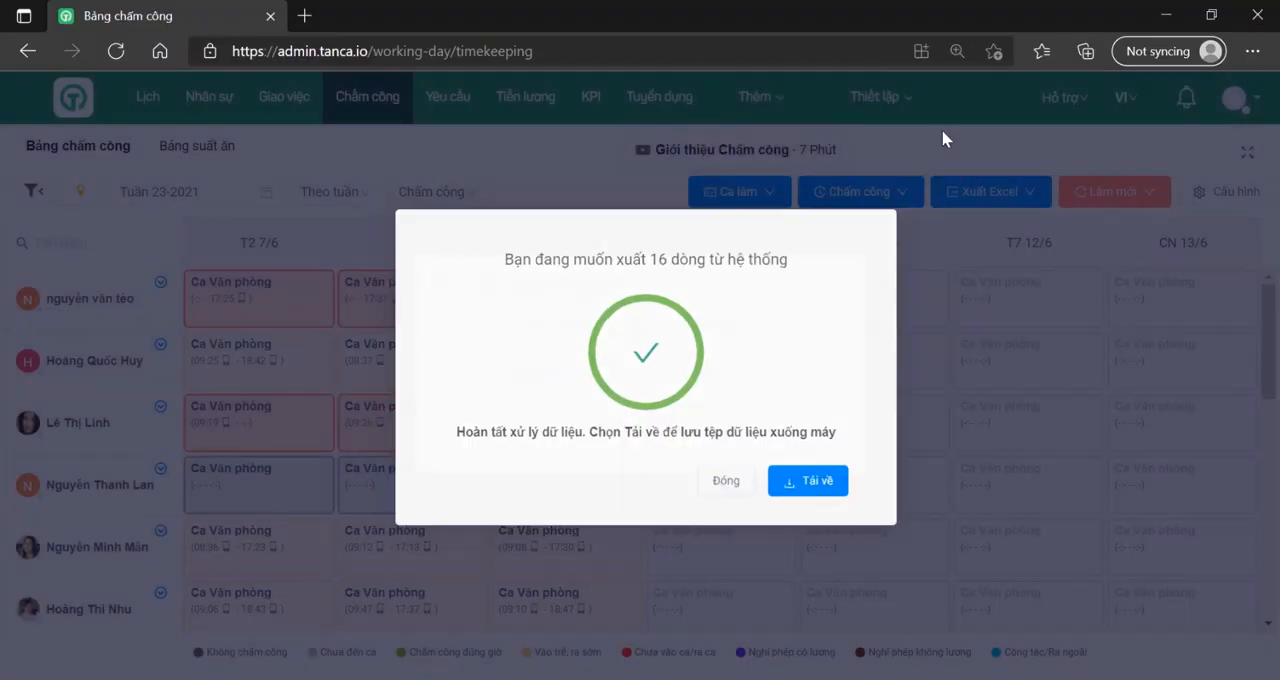
left_click(712, 430)
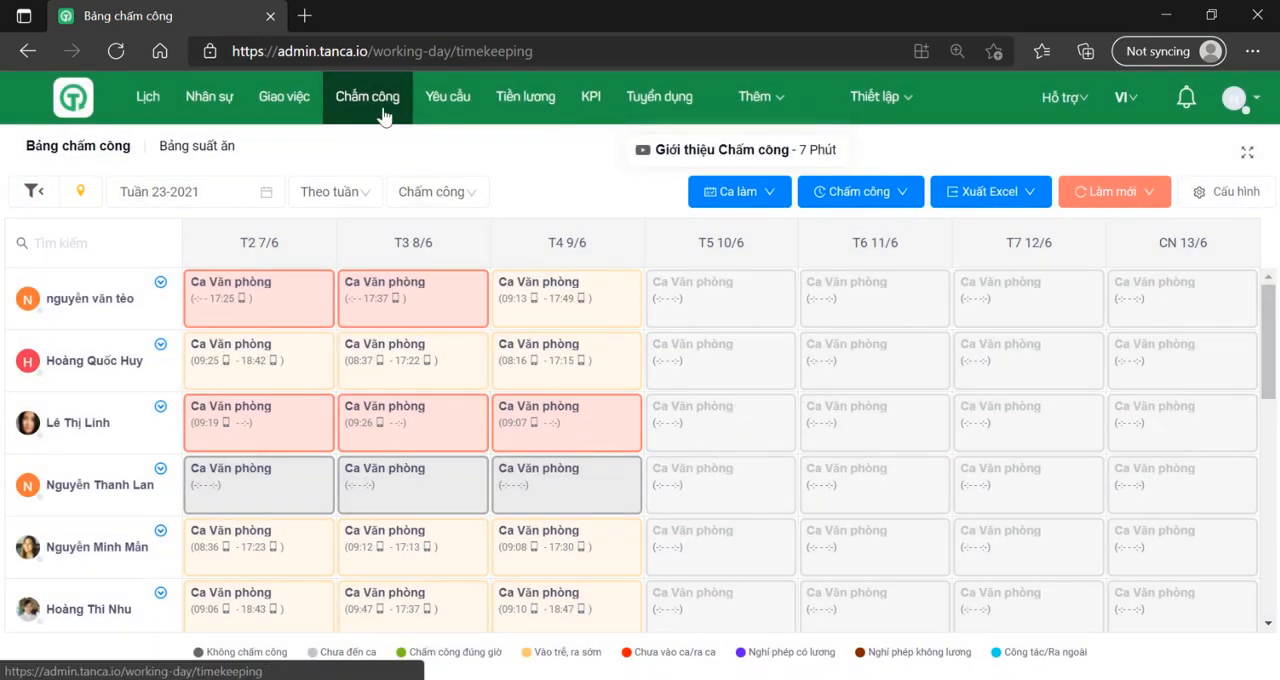
Step: Open the Ca Hành chính shift for editing from the shift list (Danh sách ca)
left_click(765, 203)
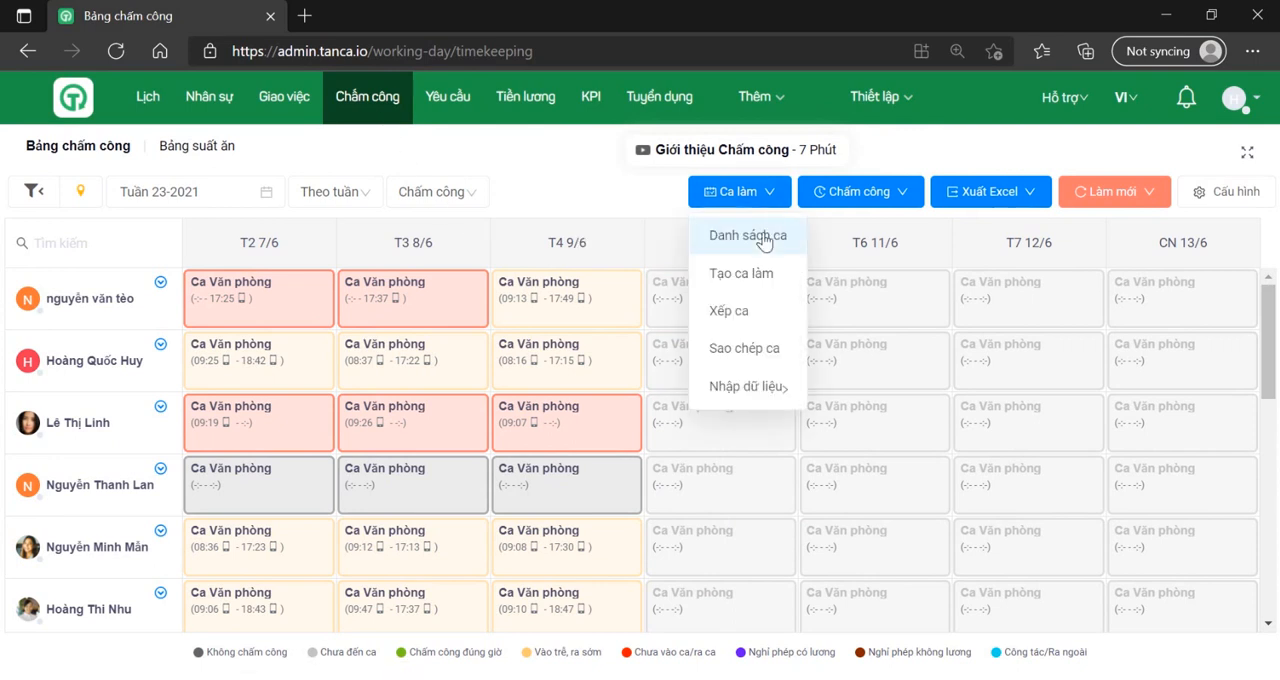
left_click(762, 238)
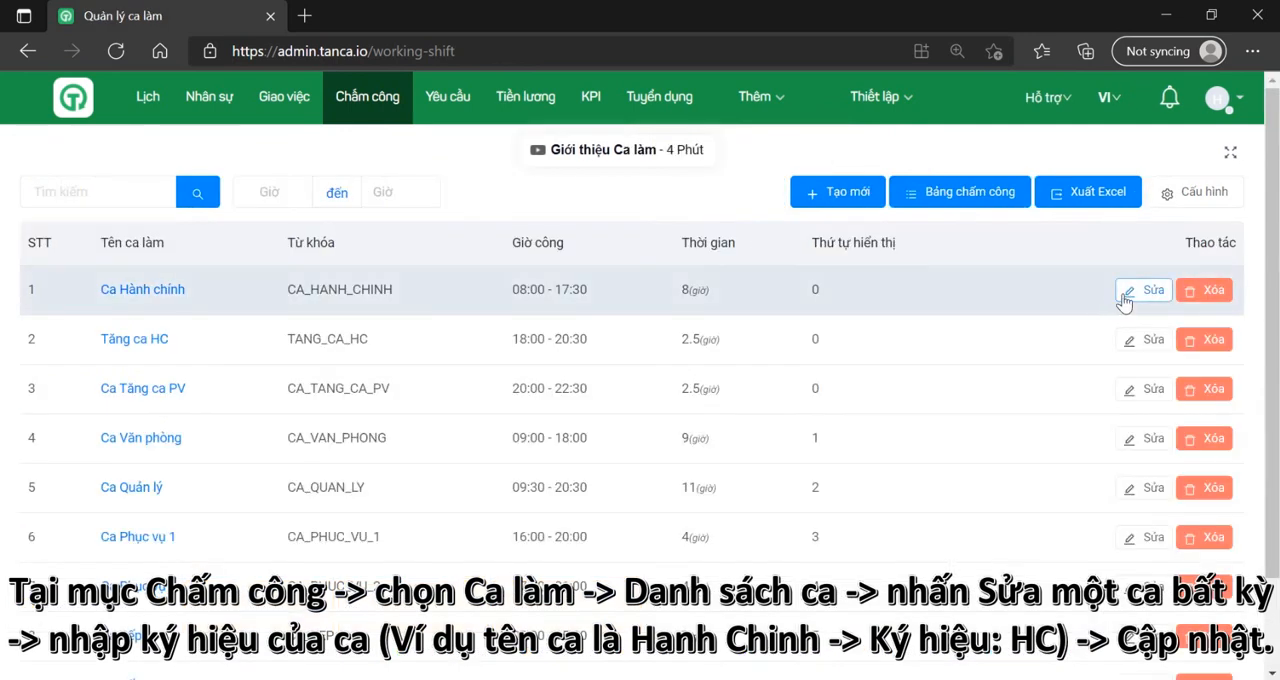
left_click(1143, 290)
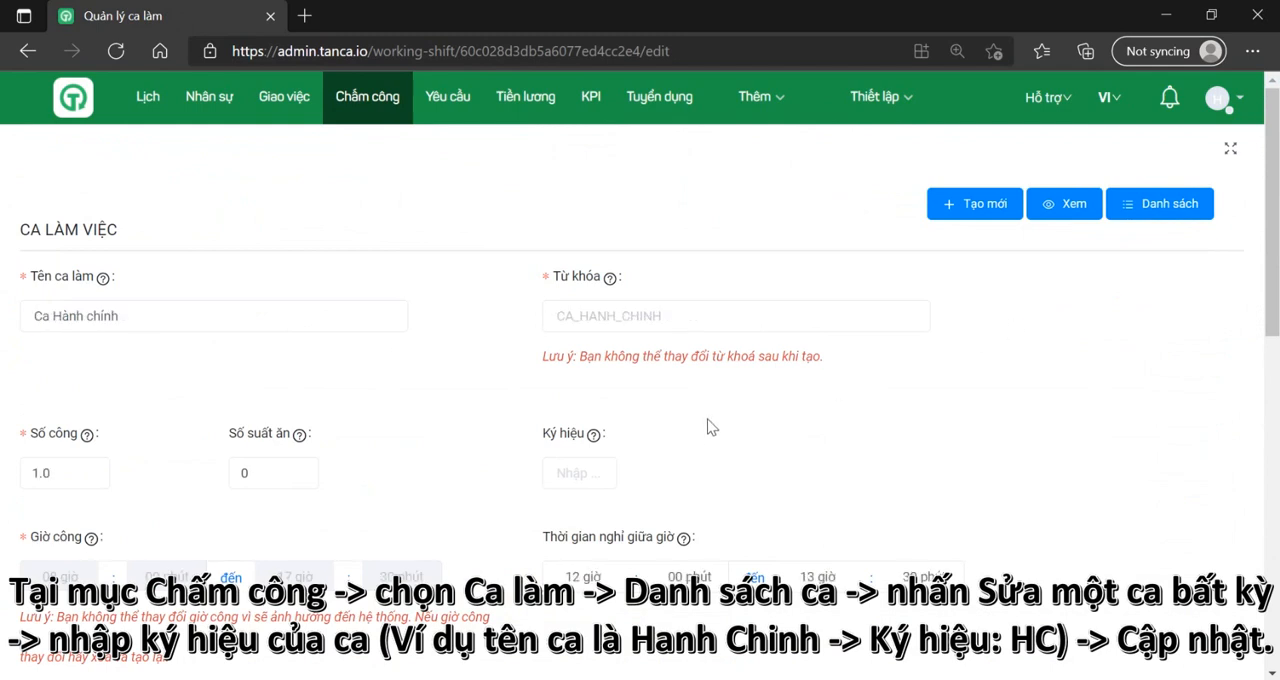
Step: Set the shift's symbol (Ký hiệu) to HC and save the update
mouse_move(597, 443)
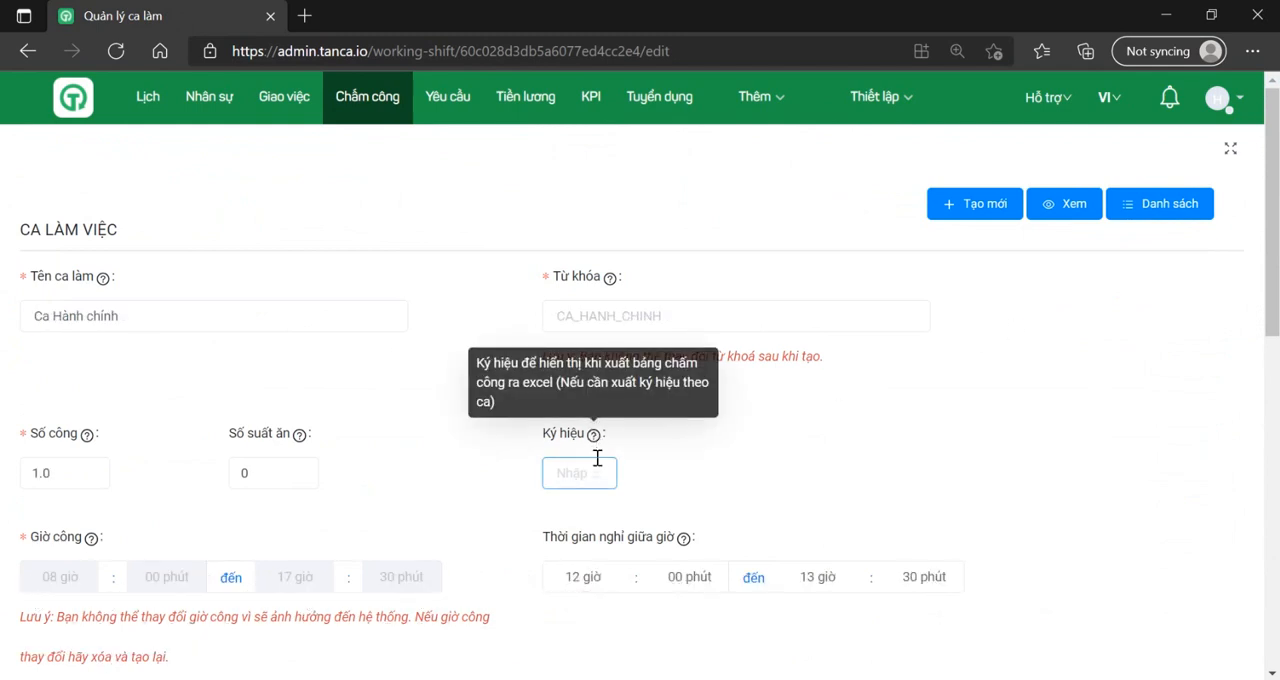
left_click(594, 469)
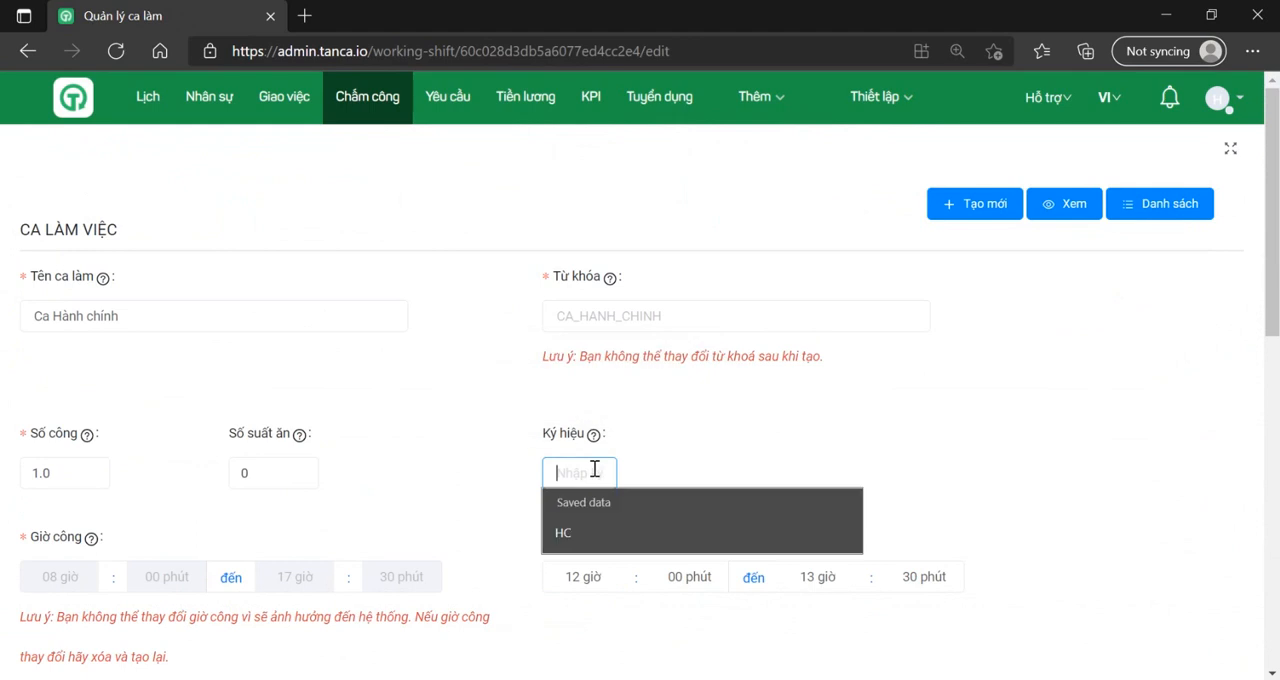
left_click(566, 530)
scroll(558, 510, "down", 1)
scroll(558, 516, "down", 7)
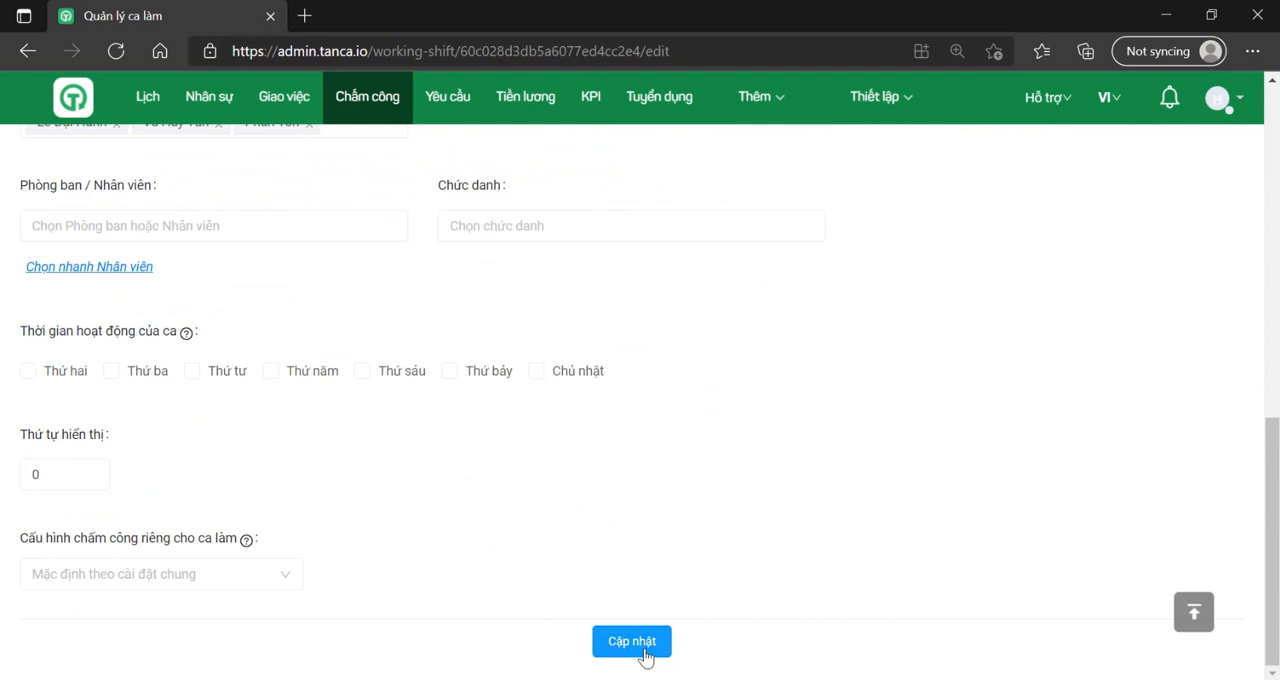
left_click(646, 654)
Step: Export the Chung timesheet by workday for 2021-06-07 to 2021-06-13, download the Excel file and close the export dialogs
left_click(371, 104)
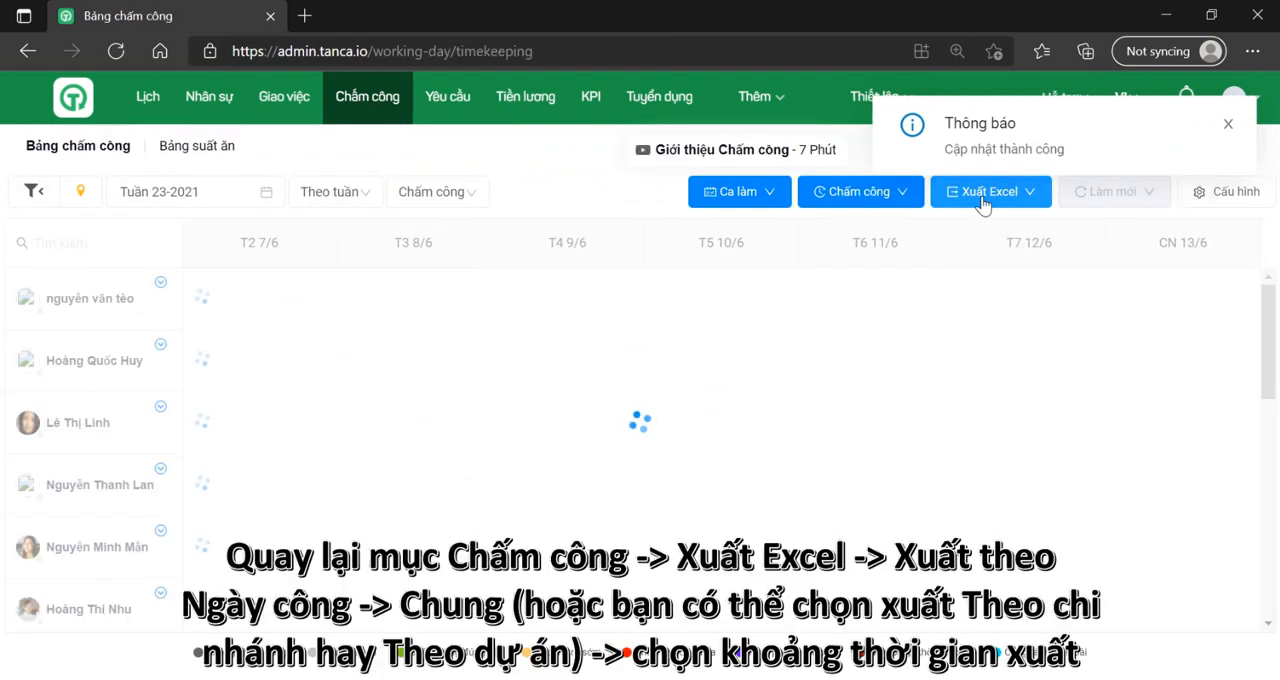
left_click(984, 205)
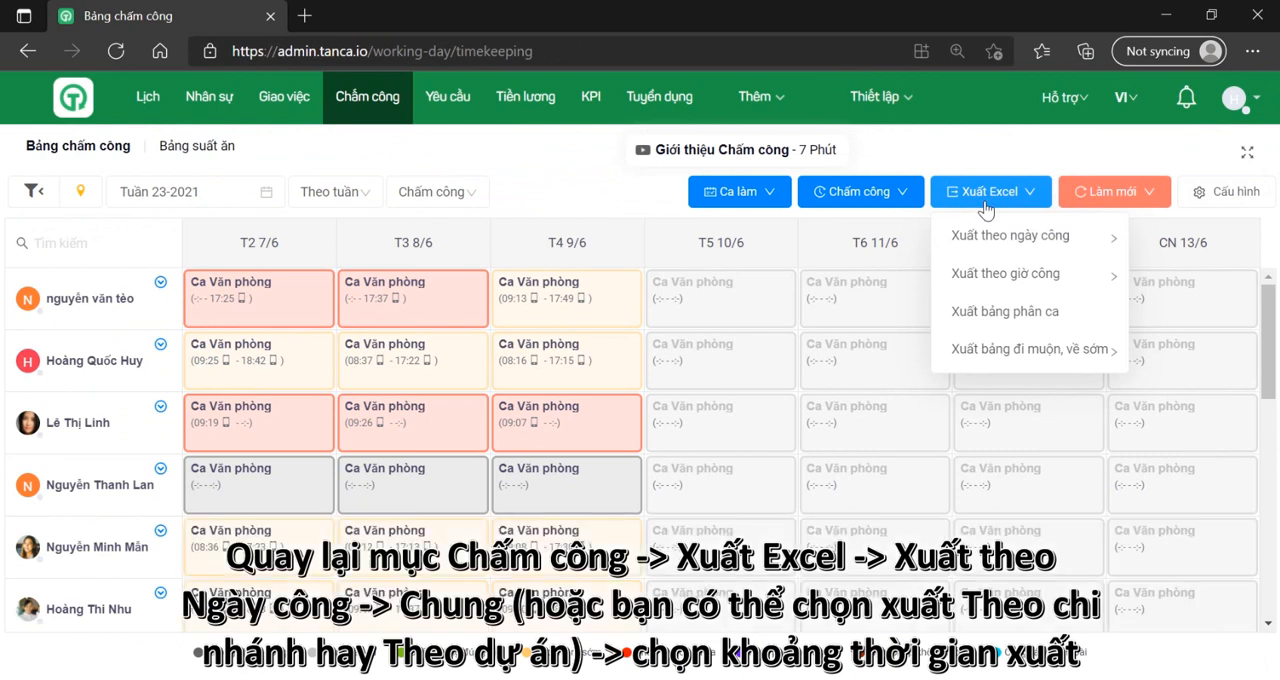
mouse_move(990, 237)
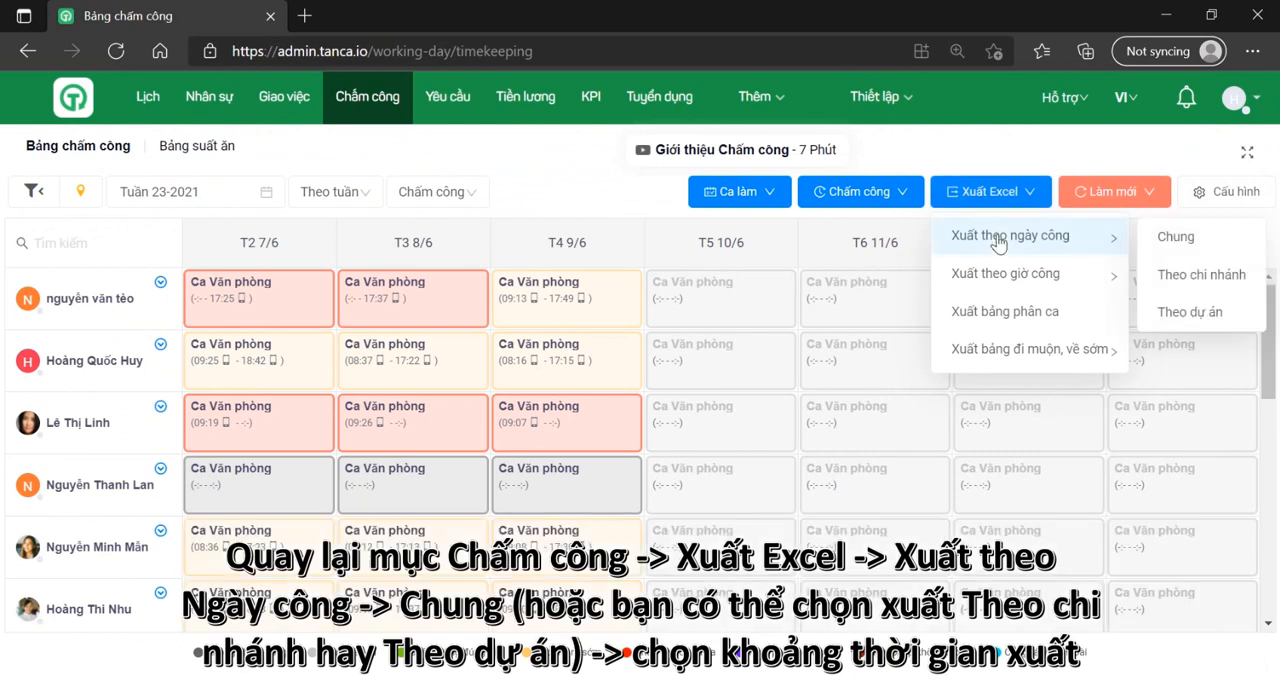
left_click(1176, 237)
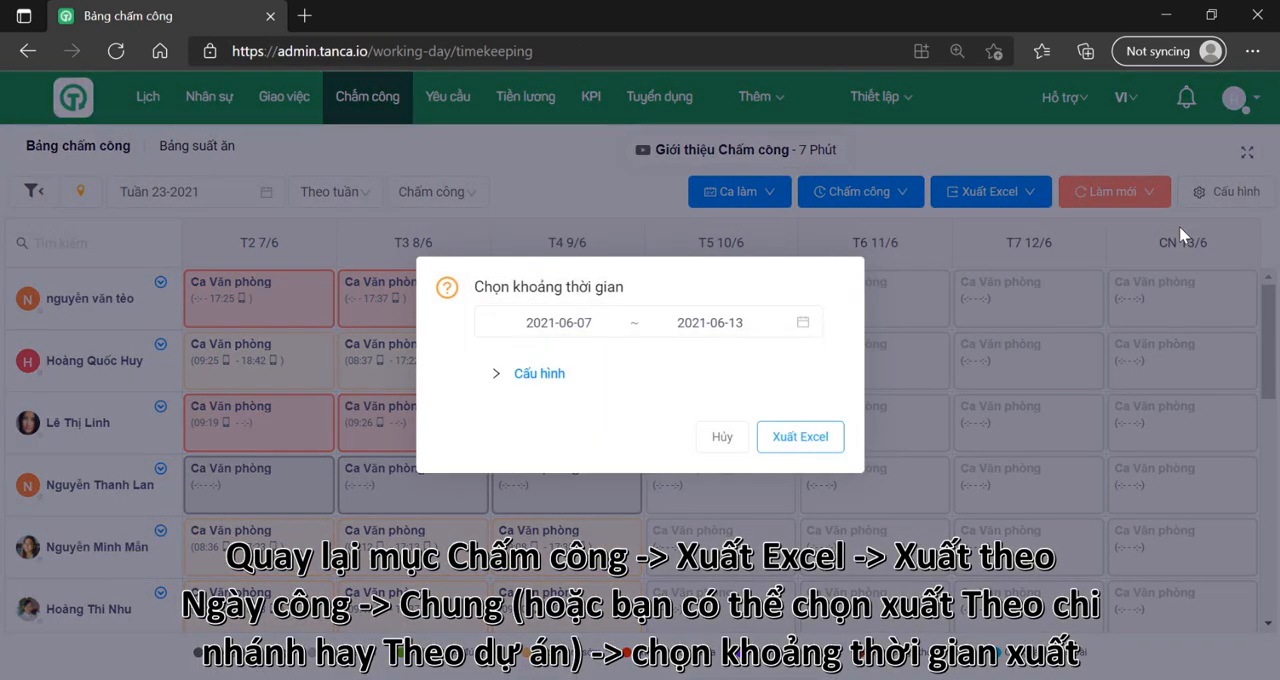
left_click(803, 437)
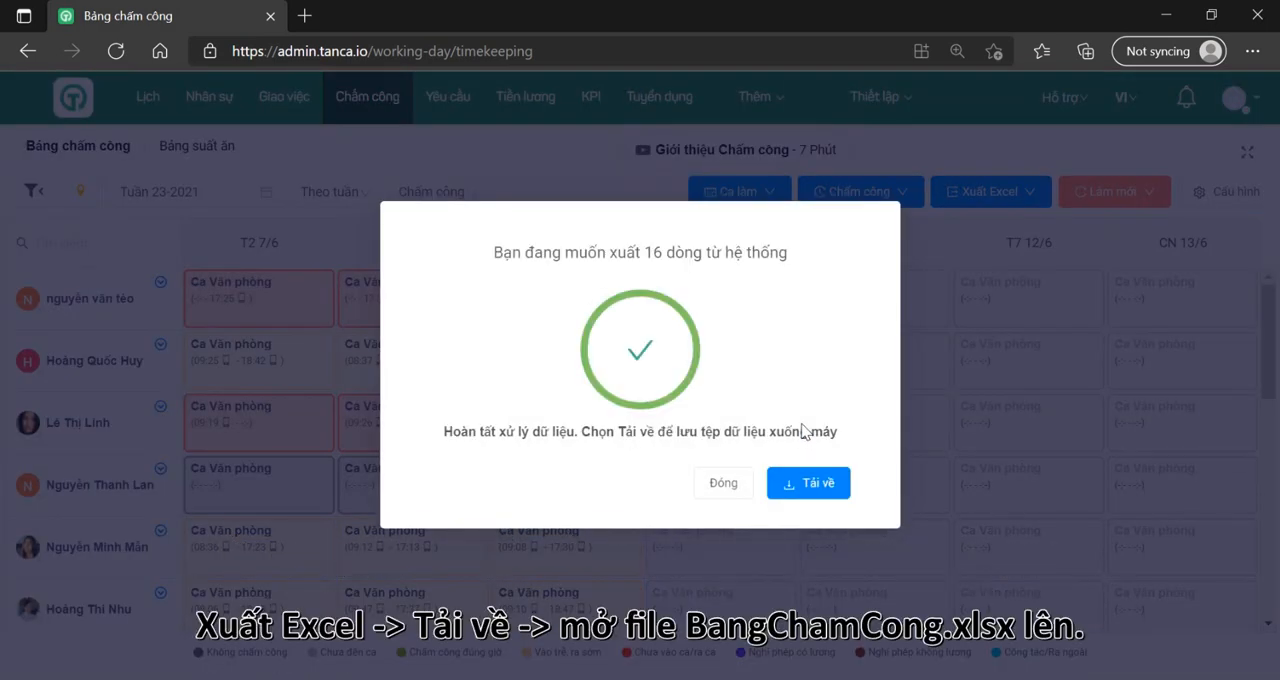
left_click(799, 487)
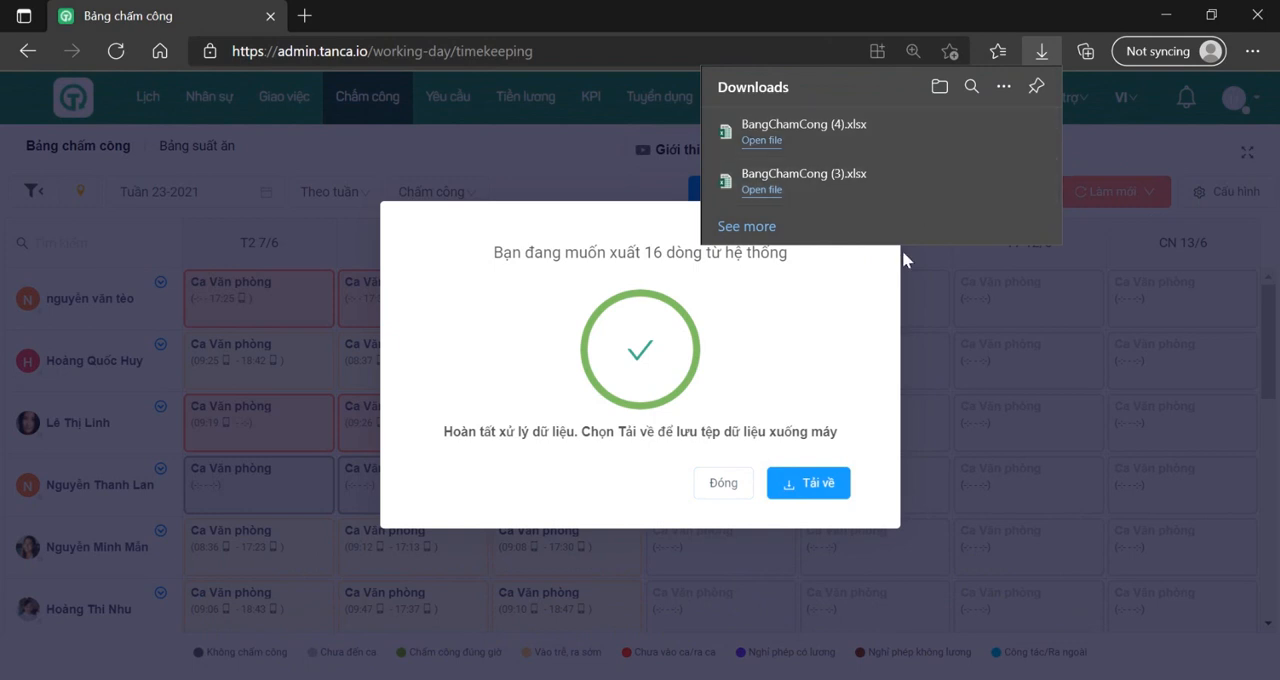
left_click(720, 484)
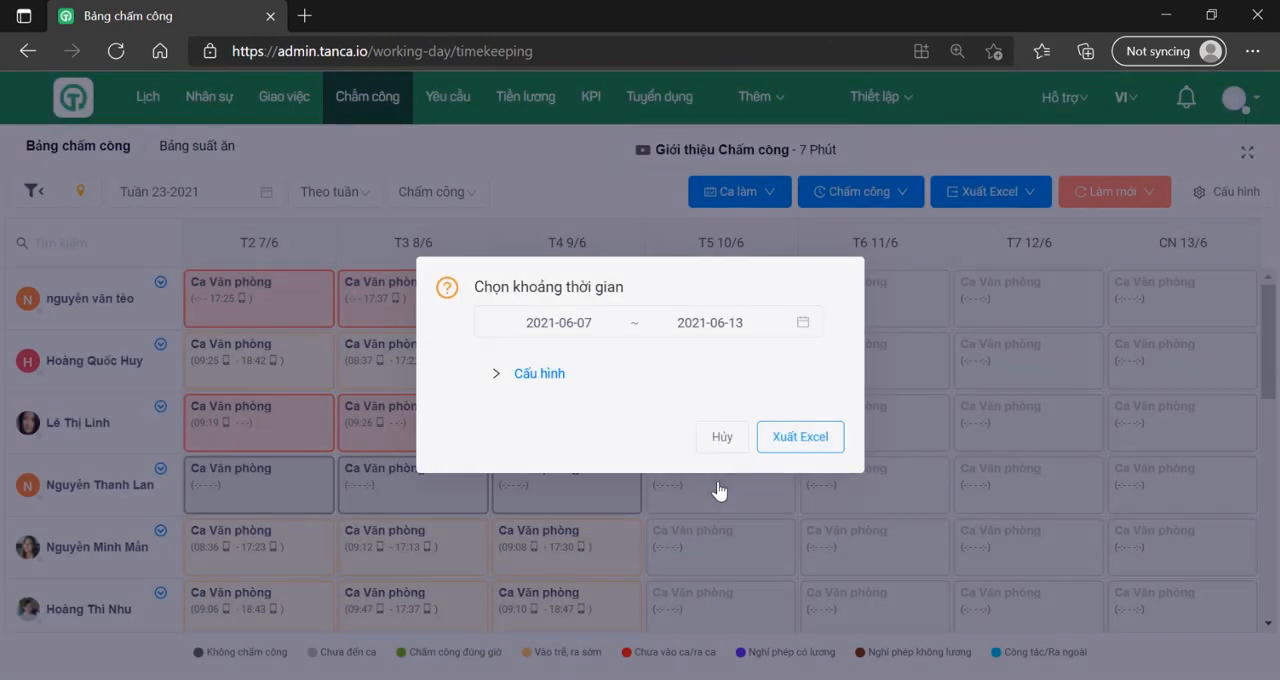
left_click(718, 449)
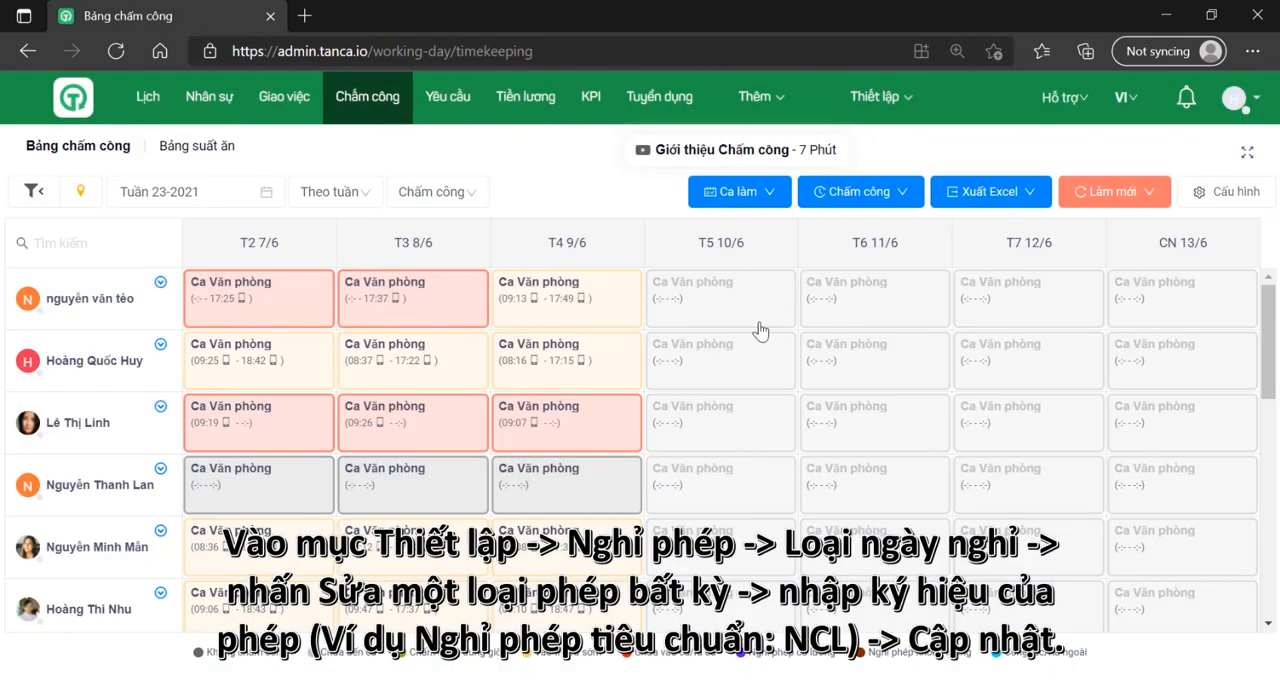
Step: Open the Nghỉ phép tiêu chuẩn leave type for editing from the leave types (Loại ngày nghỉ) in the settings
left_click(878, 97)
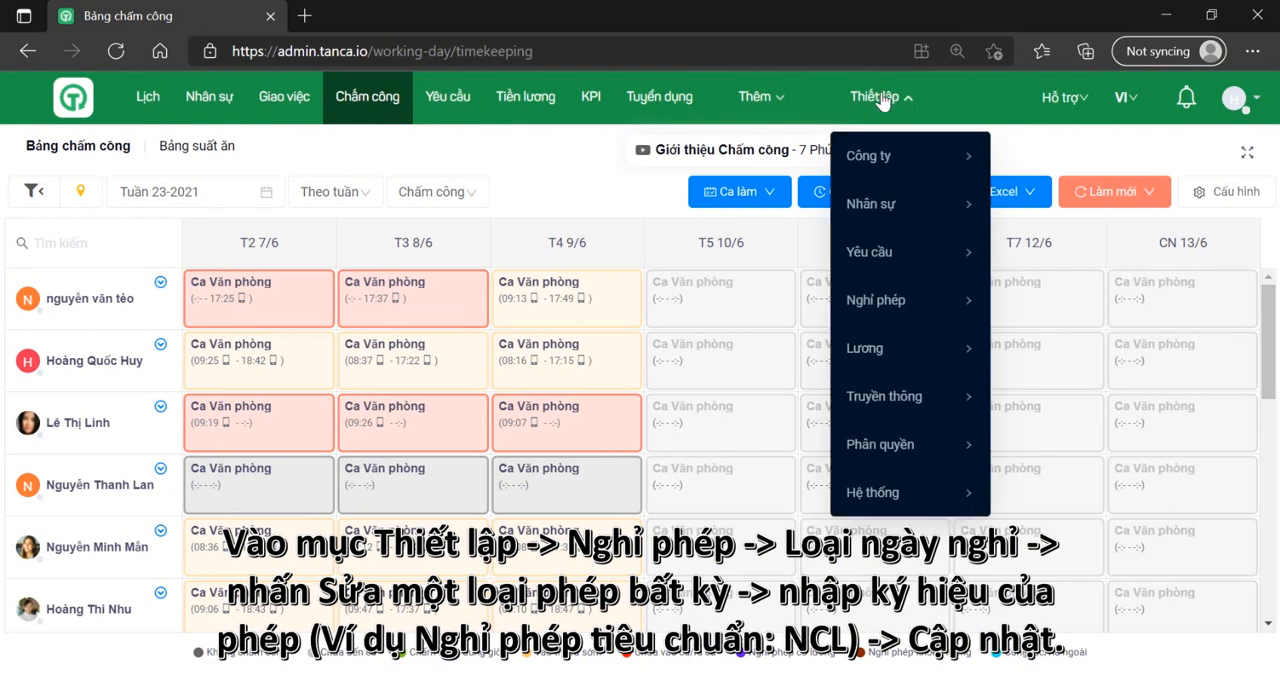
mouse_move(884, 303)
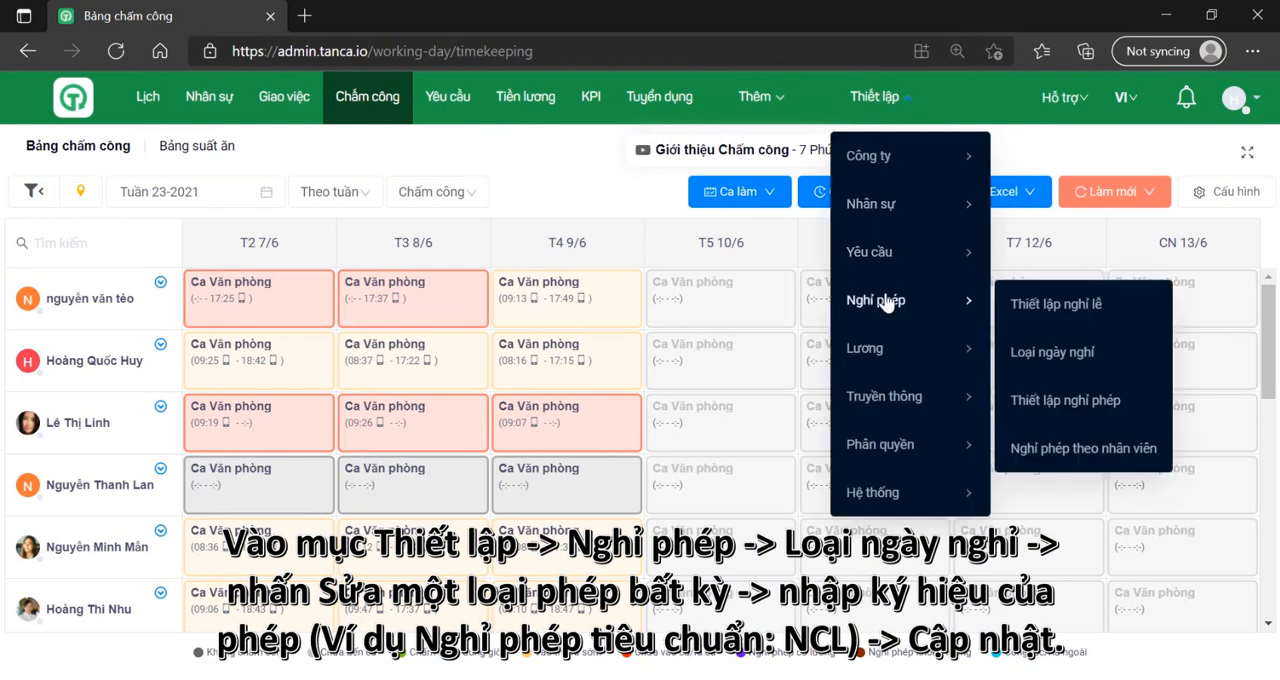
left_click(1050, 355)
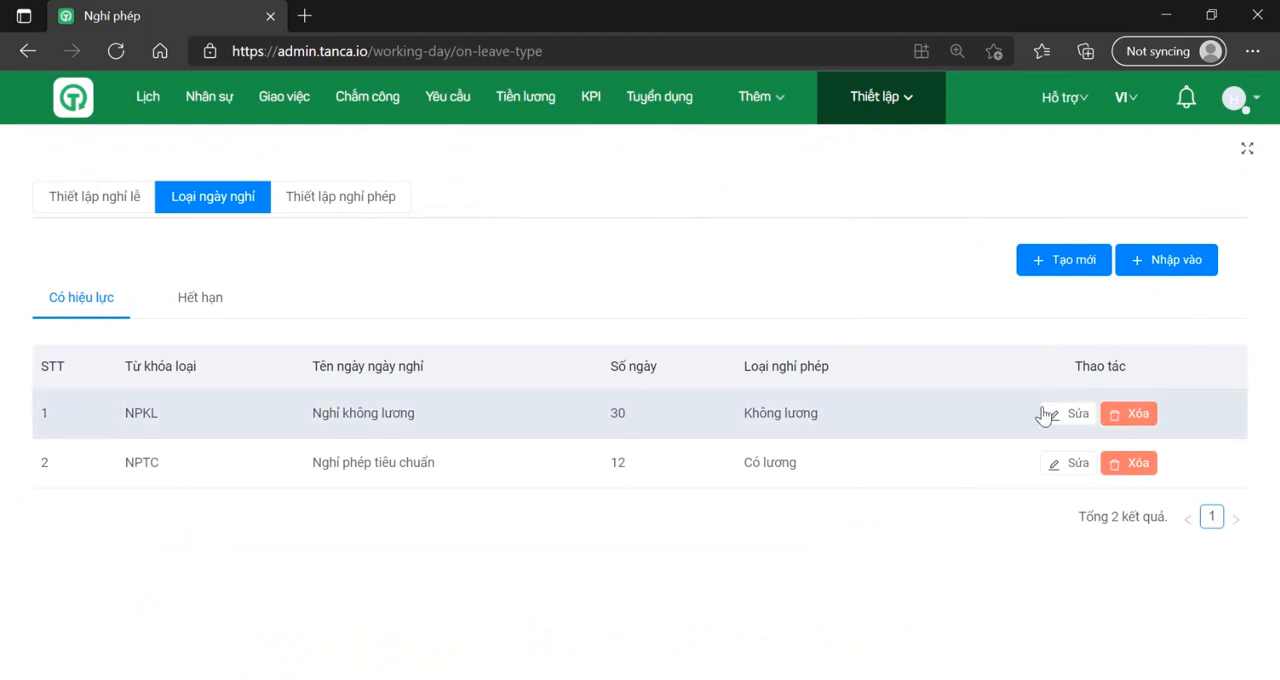
left_click(1050, 466)
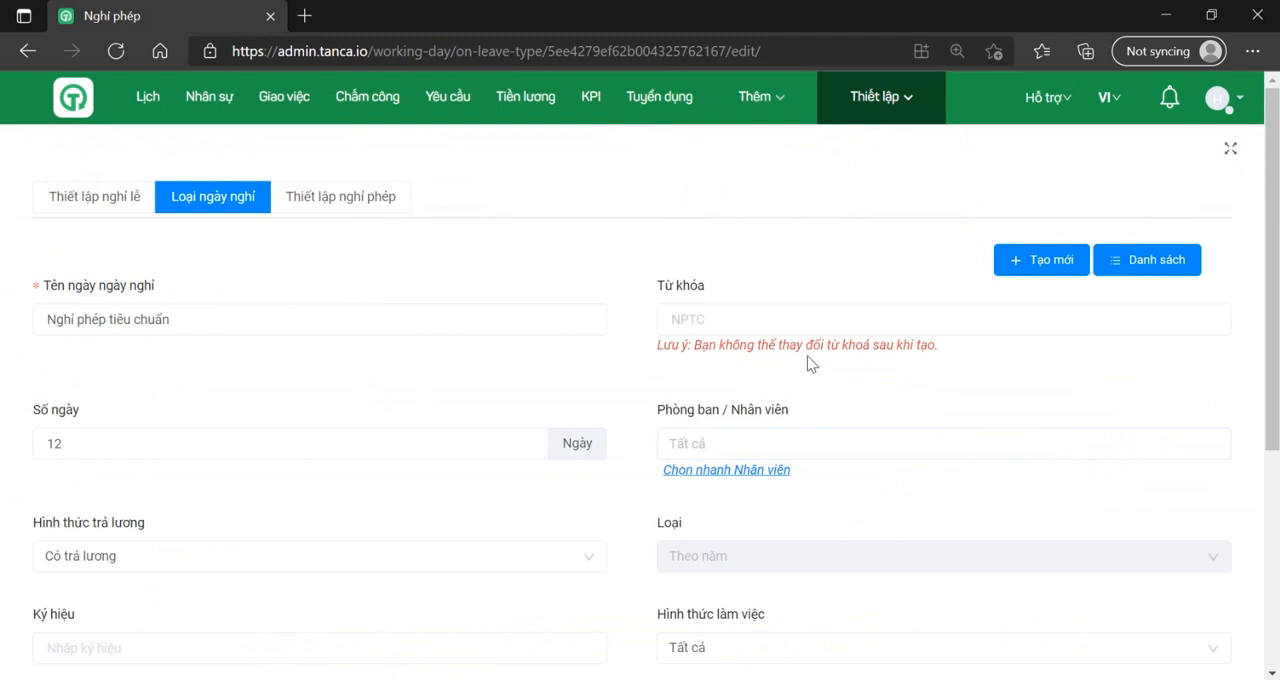
Step: Export the timesheet by workday and branch for Phan Tôn, 2021-06-07 to 2021-06-13, and download the Excel file
left_click(354, 100)
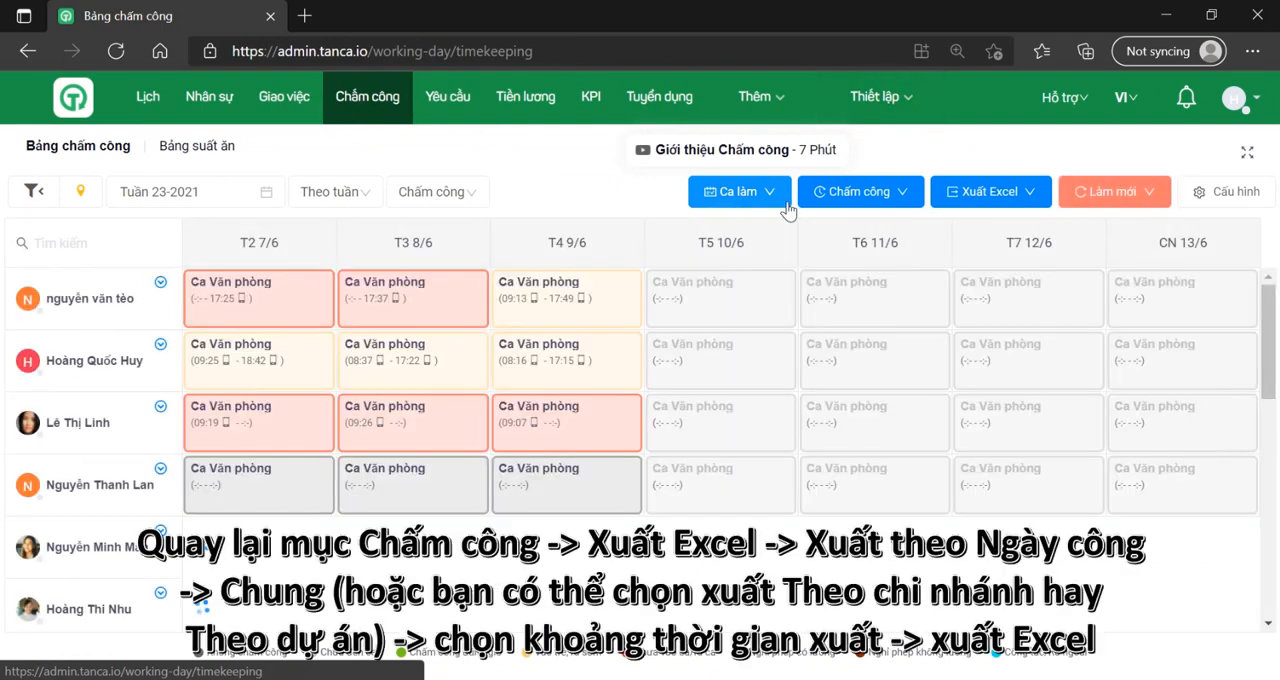
mouse_move(993, 205)
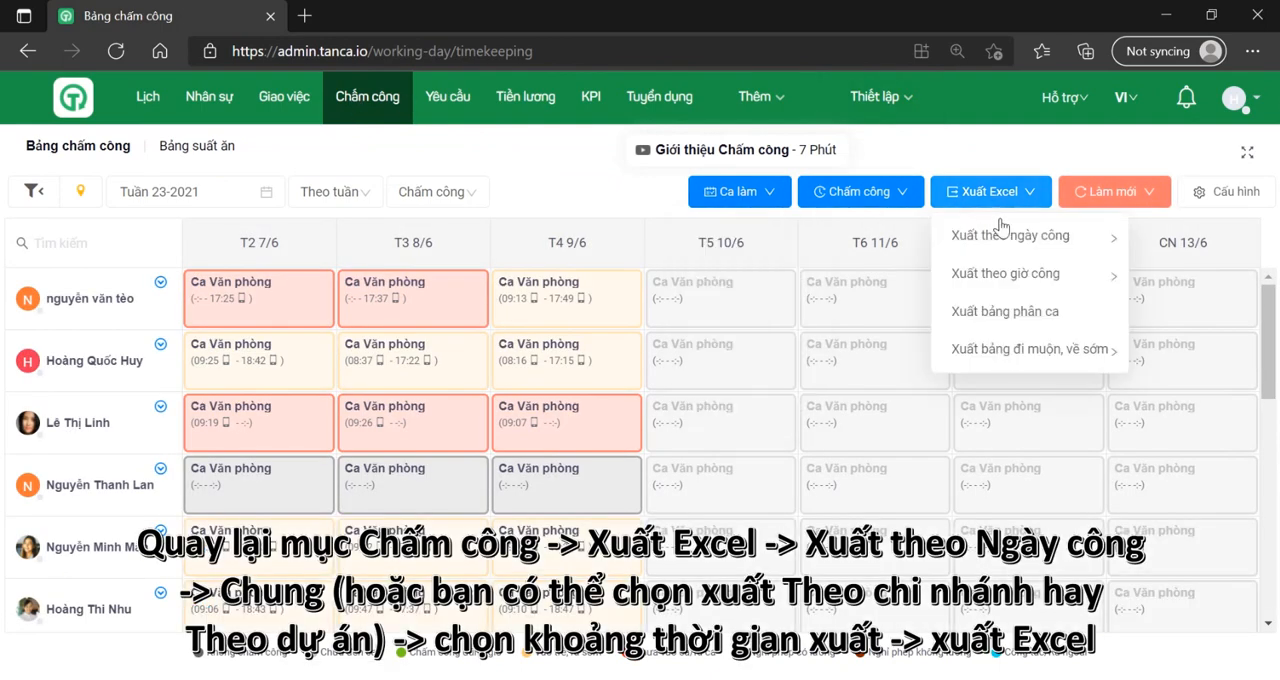
mouse_move(1005, 243)
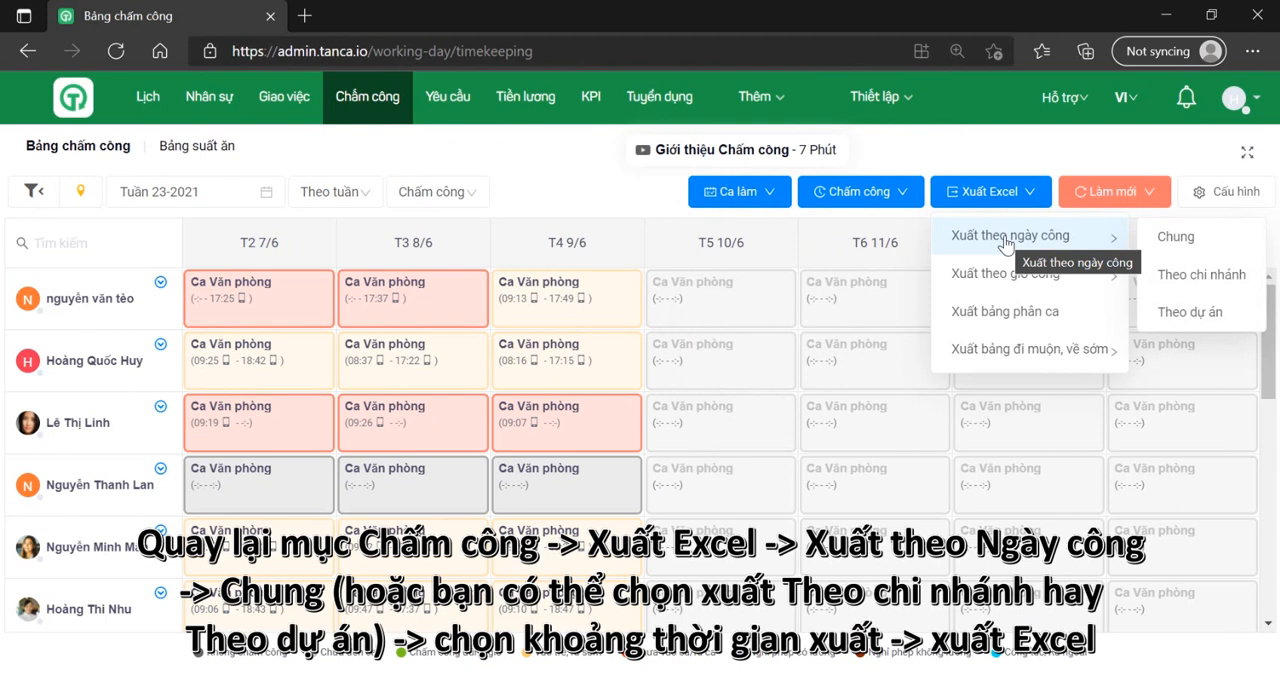
left_click(1166, 275)
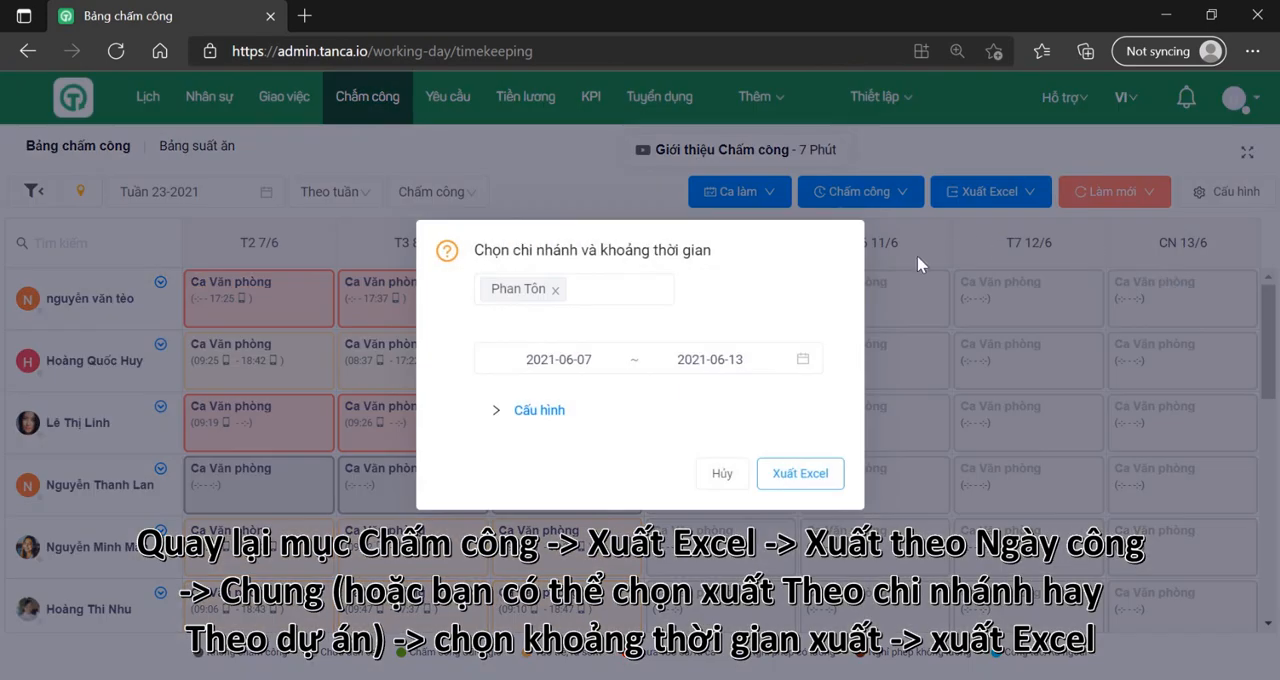
left_click(819, 478)
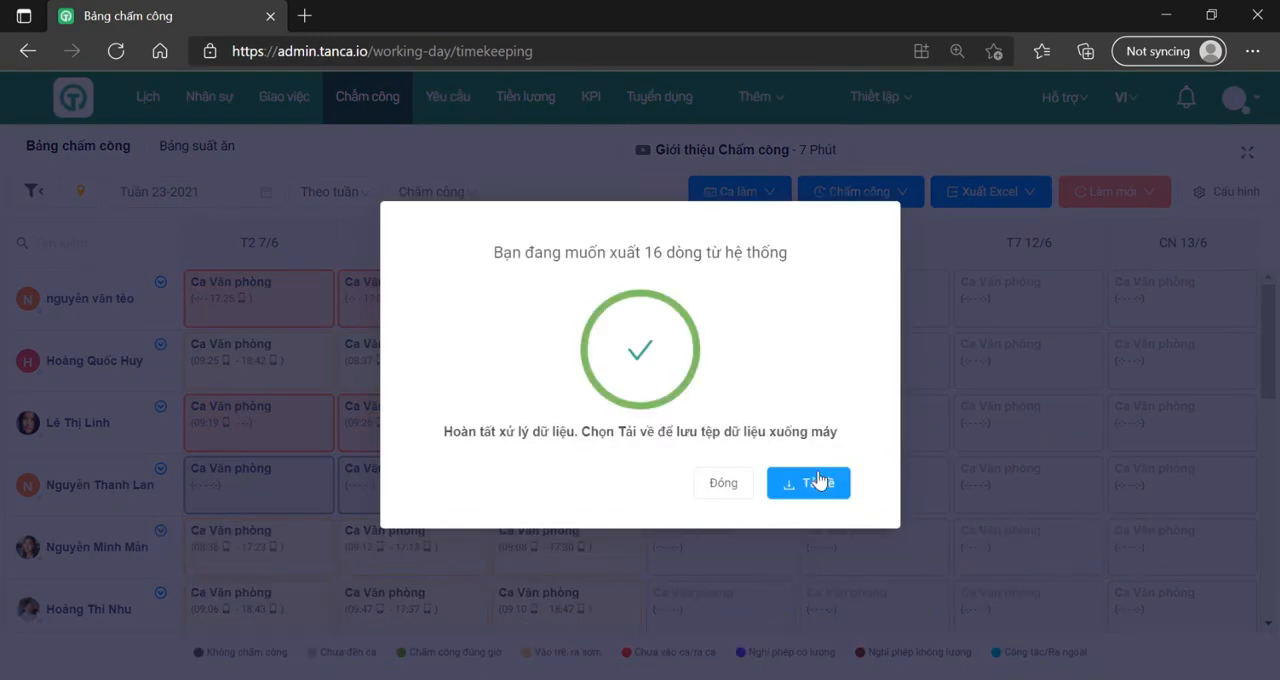
left_click(805, 487)
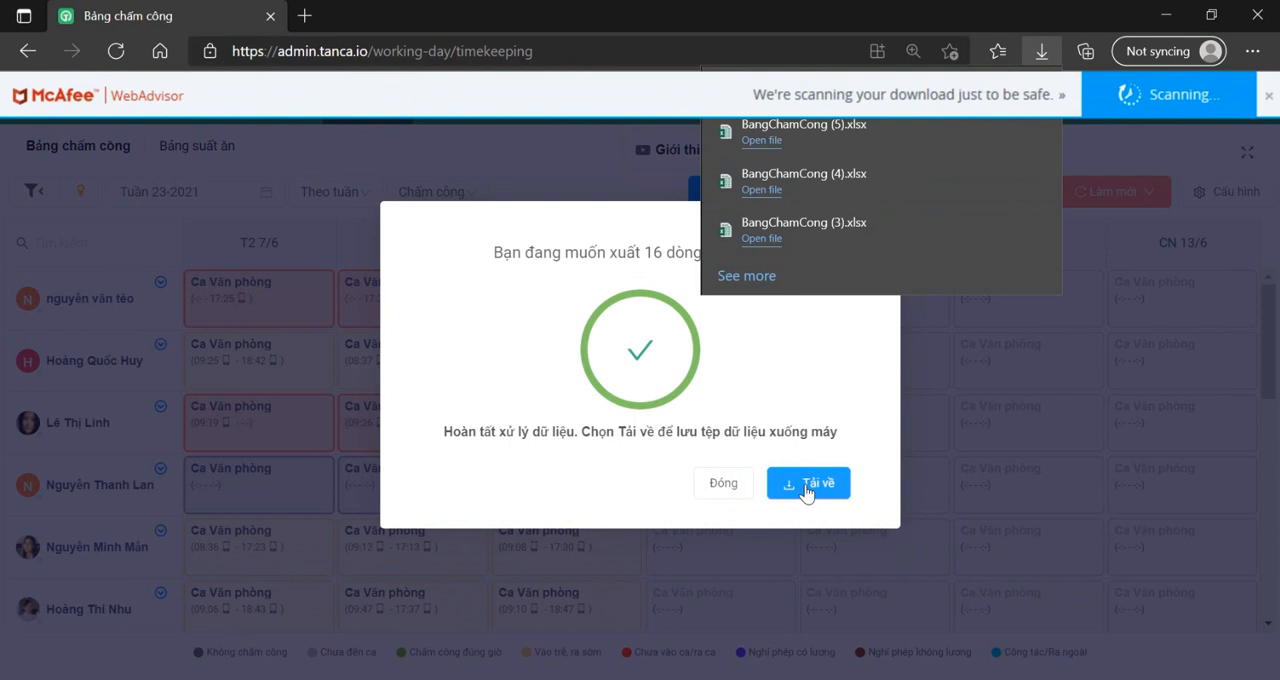
Step: Close the finished branch timesheet export and its remaining dialog
mouse_move(820, 151)
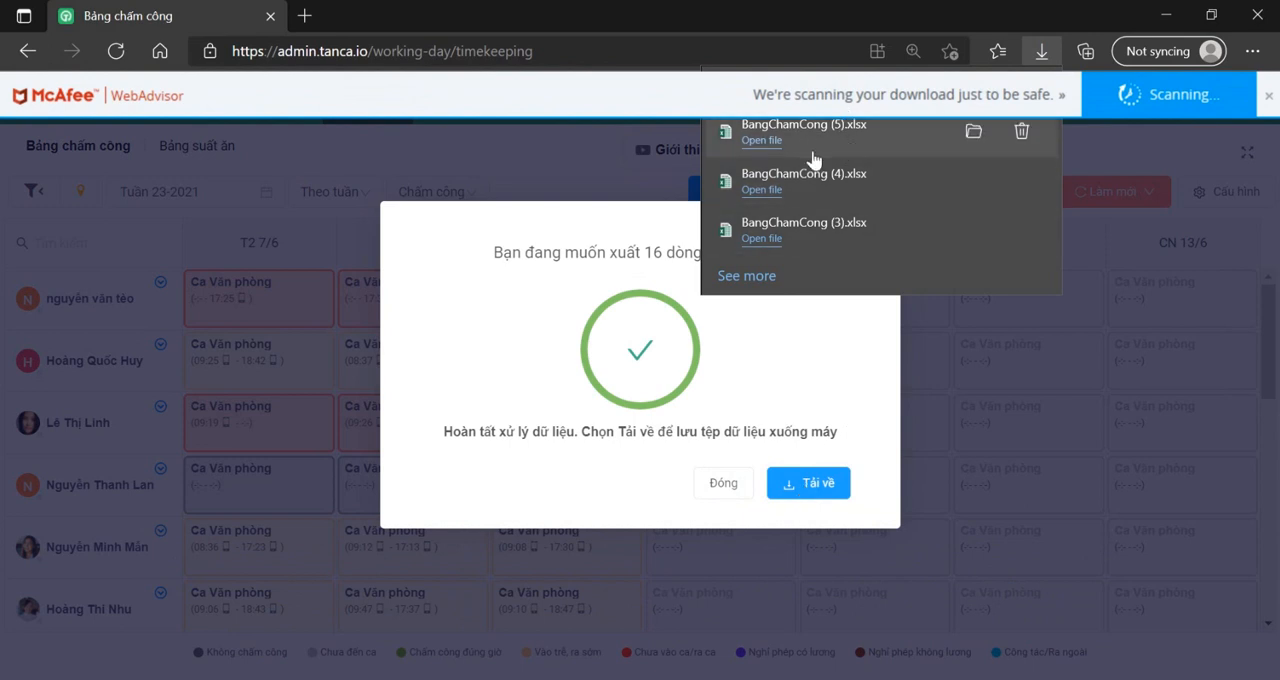
left_click(719, 487)
left_click(724, 477)
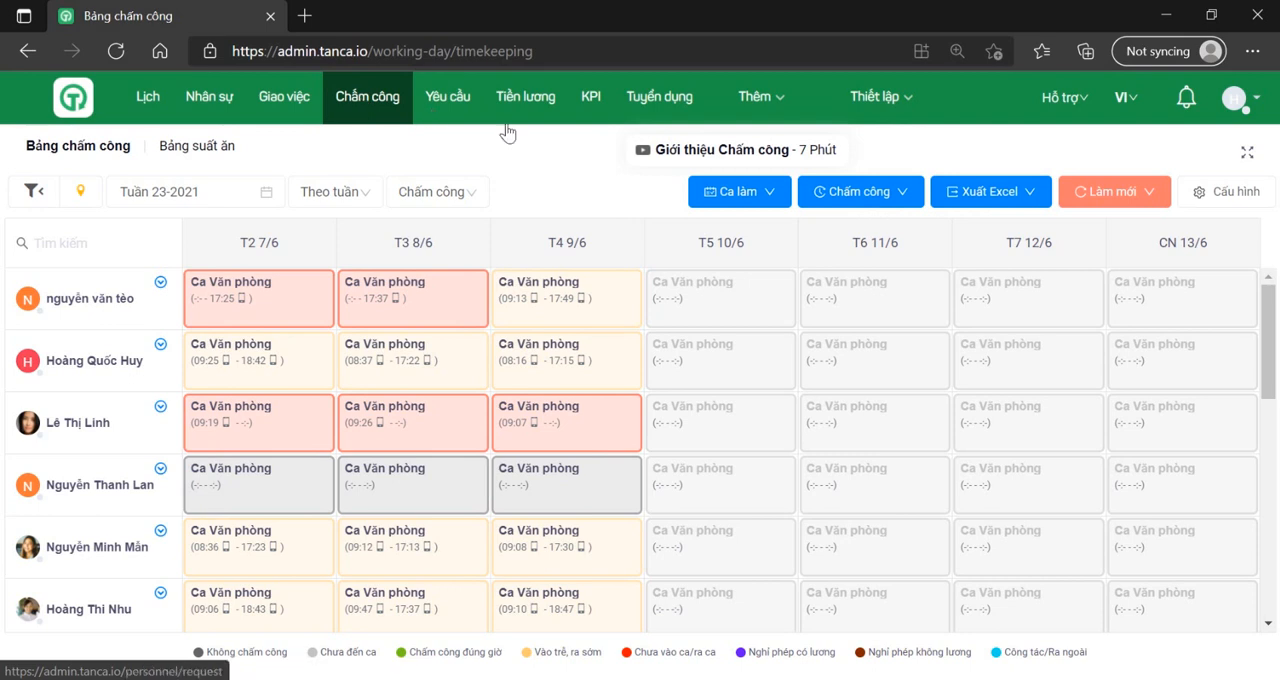
Step: Export the Chung timesheet by working hours (giờ công) for 2021-06-07 to 2021-06-13 and download the Excel file
left_click(970, 194)
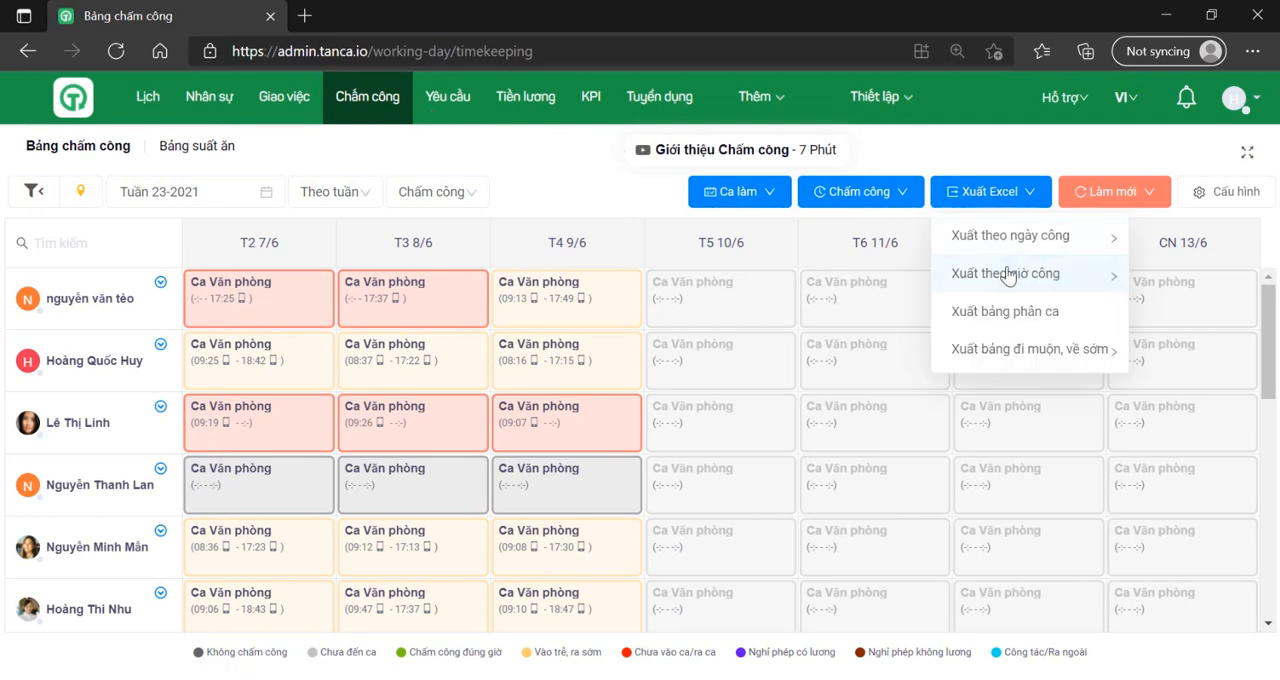
mouse_move(1008, 280)
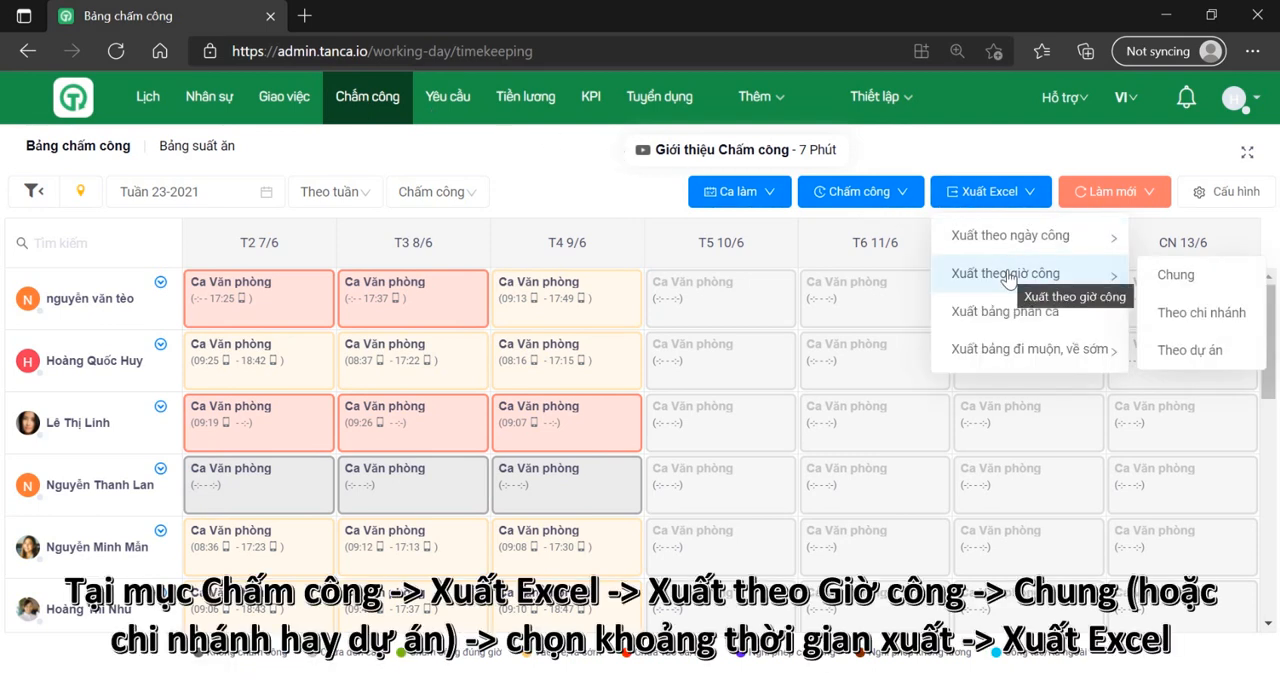
left_click(1170, 273)
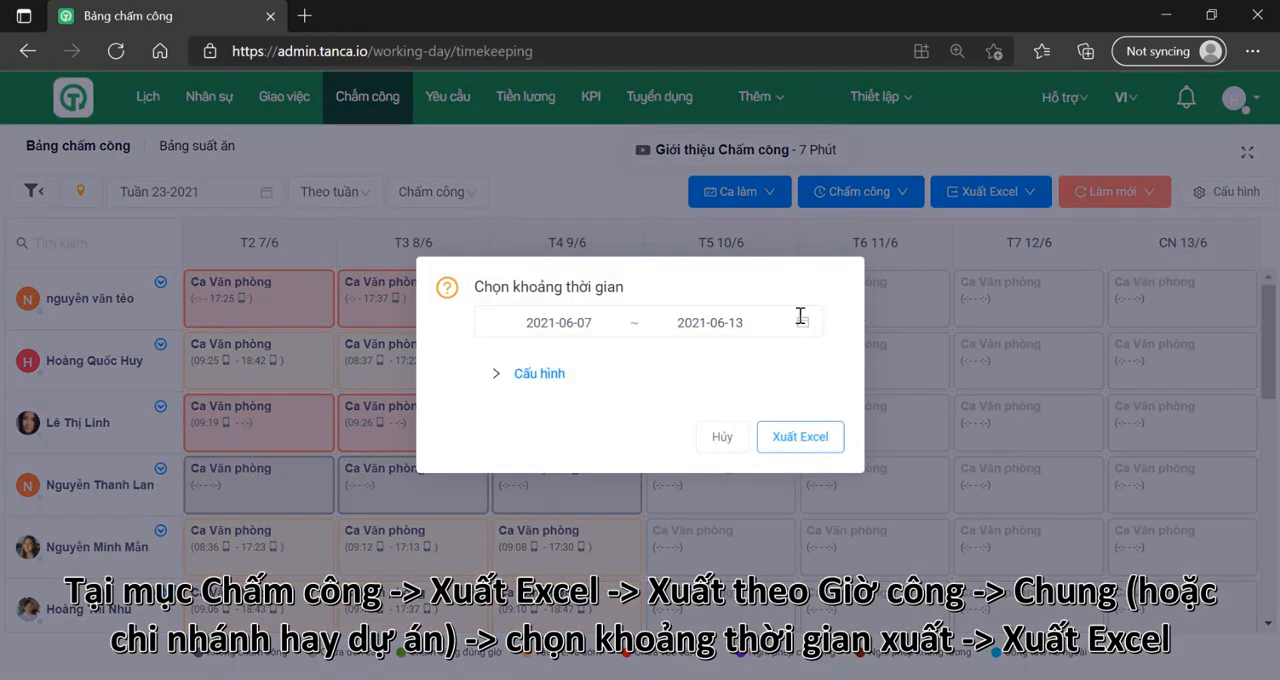
left_click(808, 436)
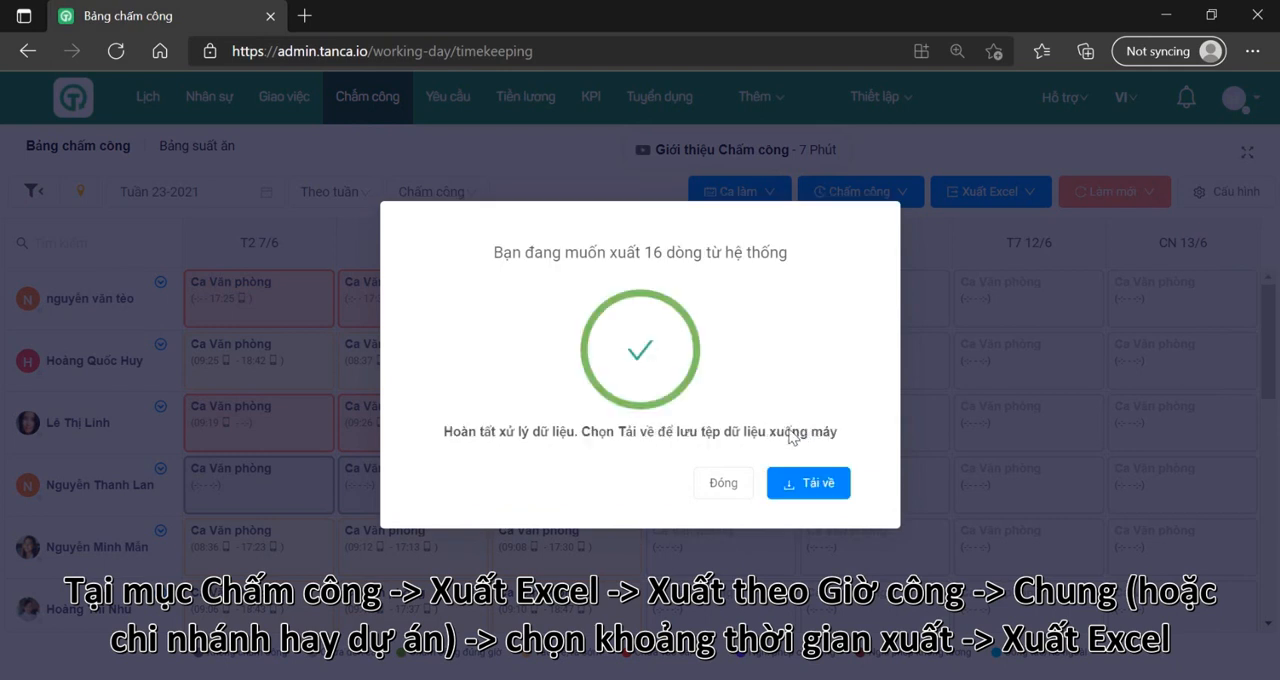
left_click(815, 490)
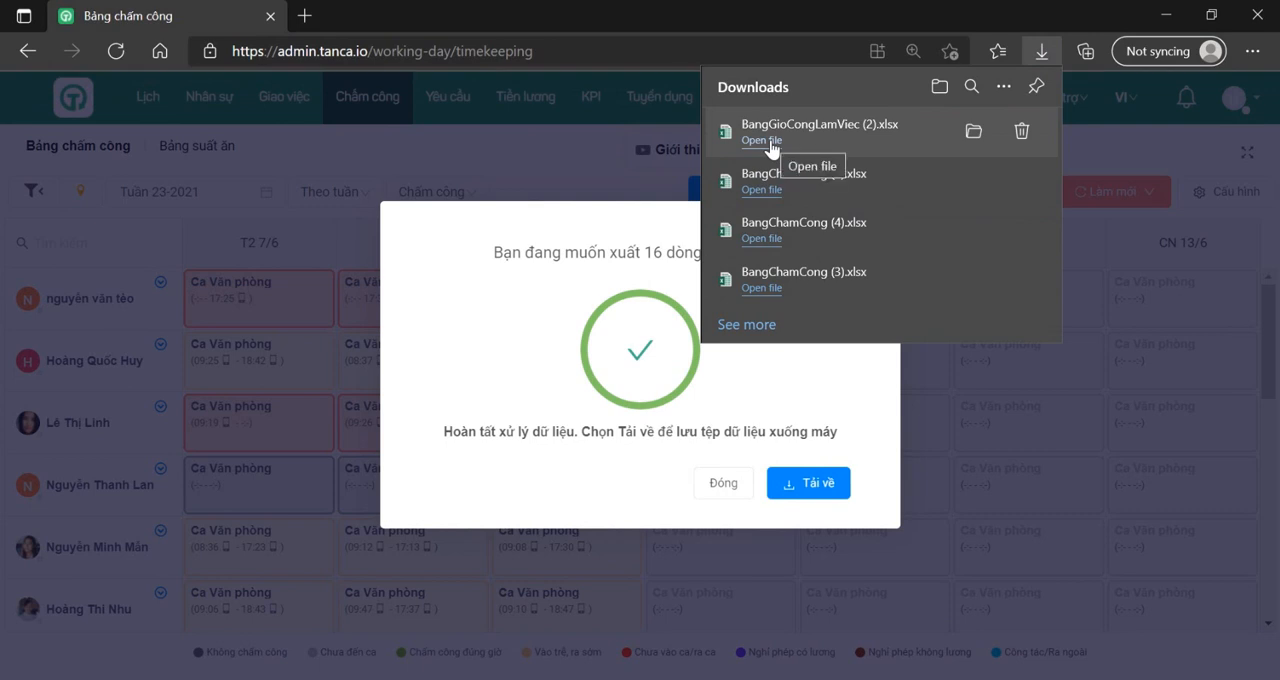
Step: Open the downloaded BangGioCongLamViec (2).xlsx, enable editing and examine the employees' daily working hours down to the last row
left_click(770, 145)
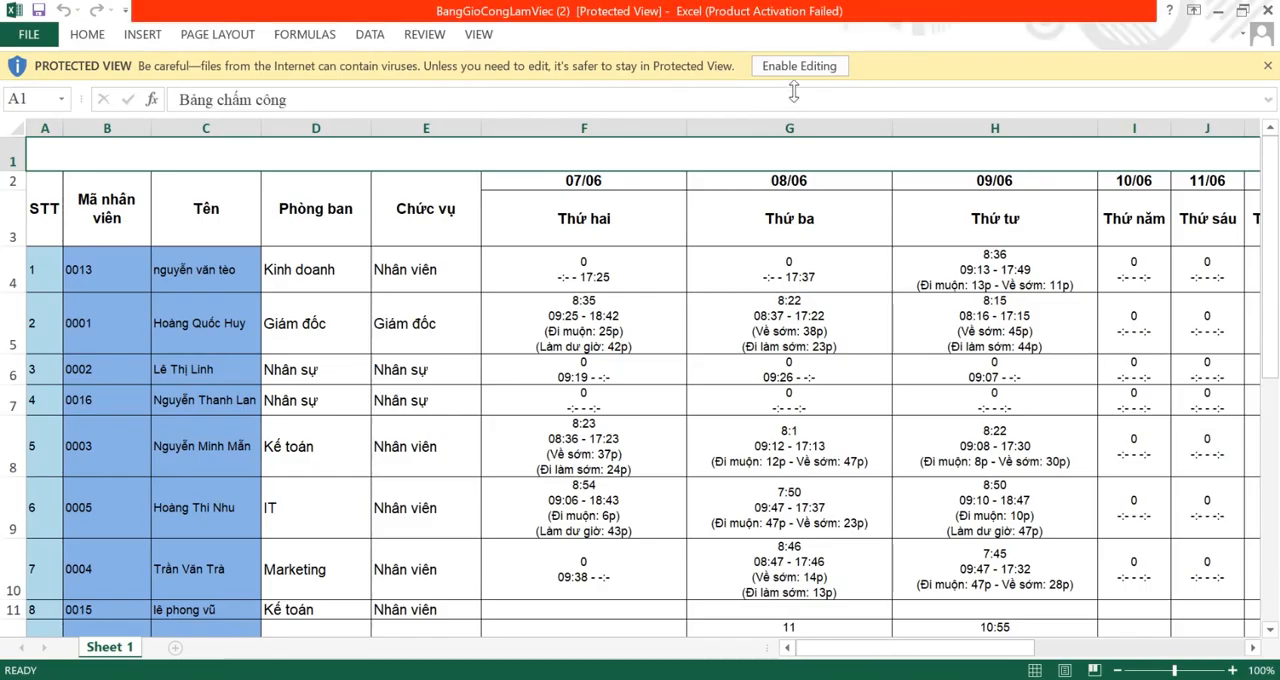
left_click(873, 122)
left_click(823, 67)
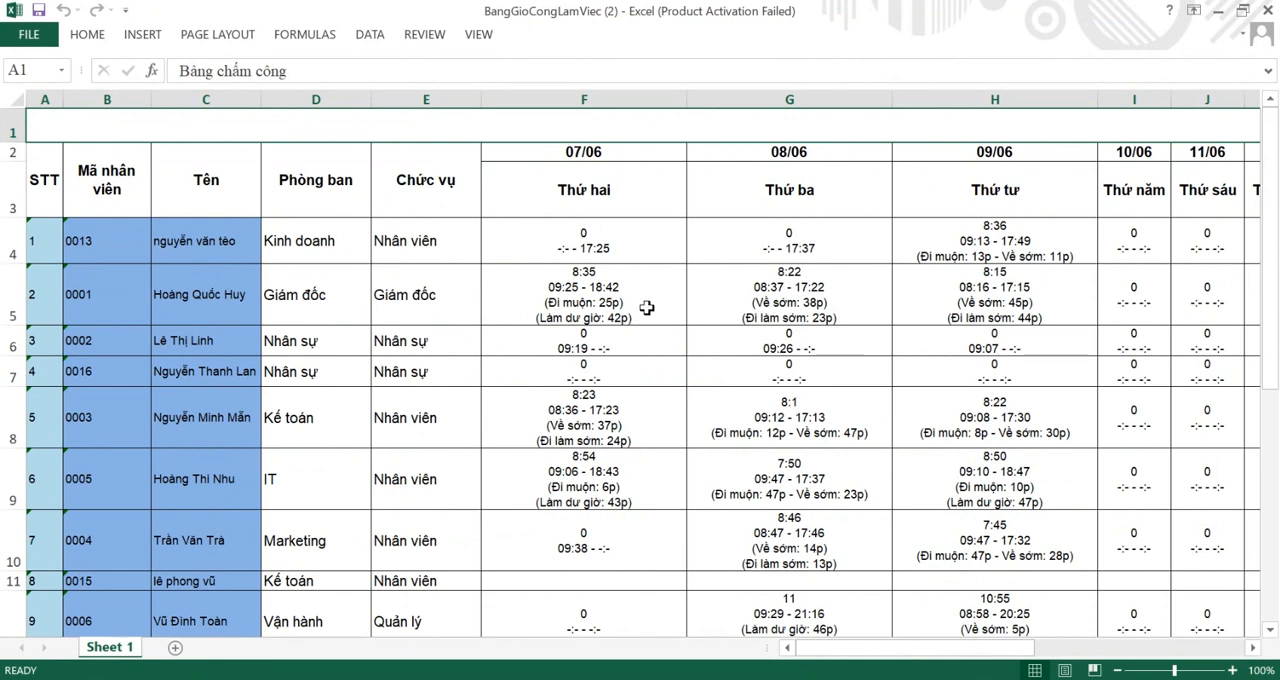
scroll(647, 310, "down", 1)
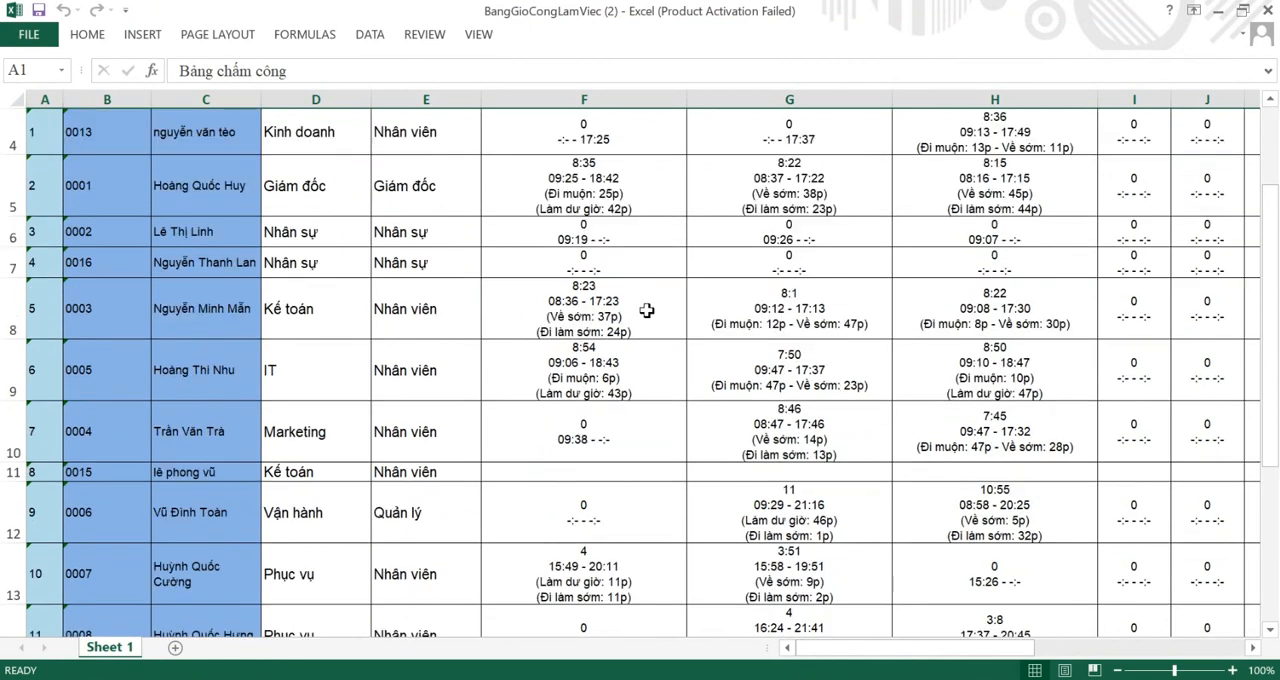
scroll(647, 310, "down", 1)
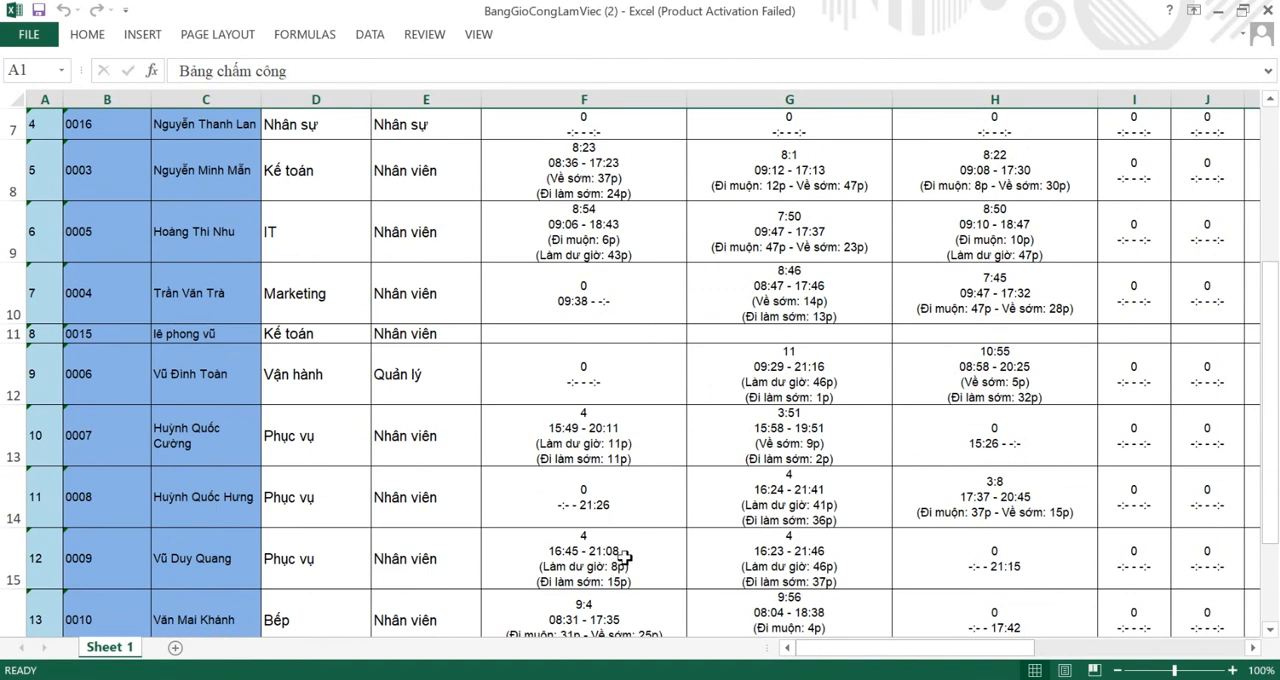
scroll(624, 549, "down", 1)
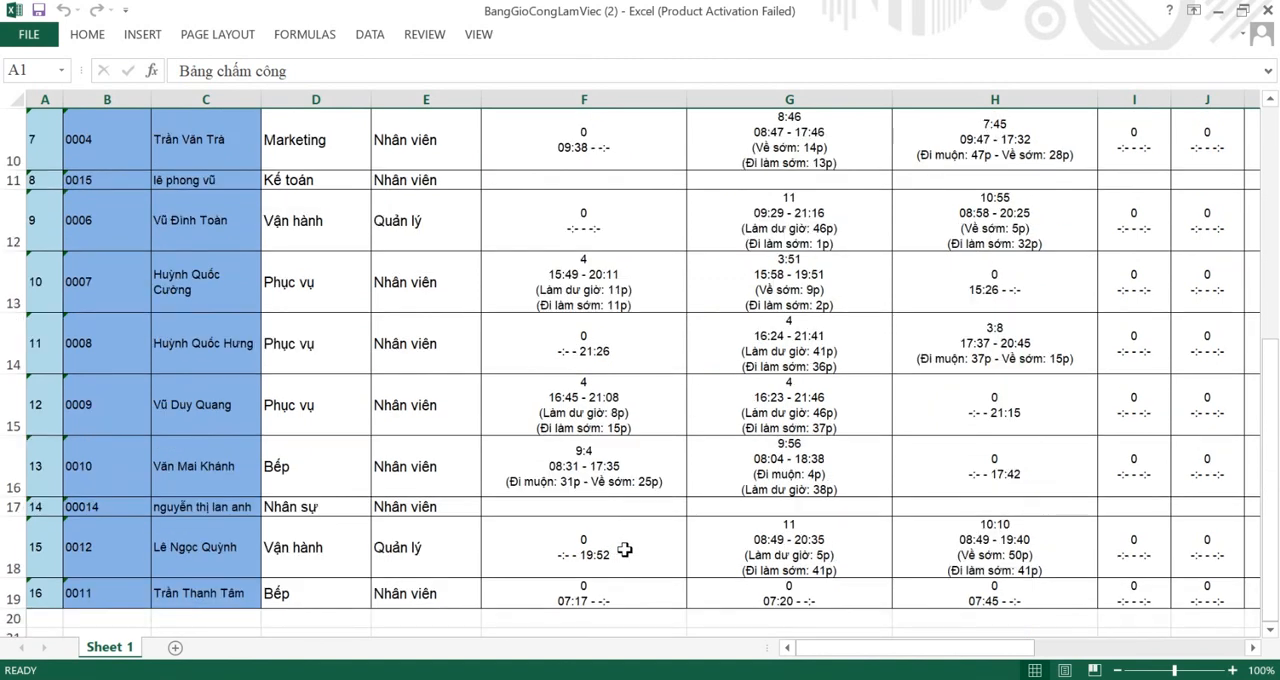
scroll(624, 549, "down", 1)
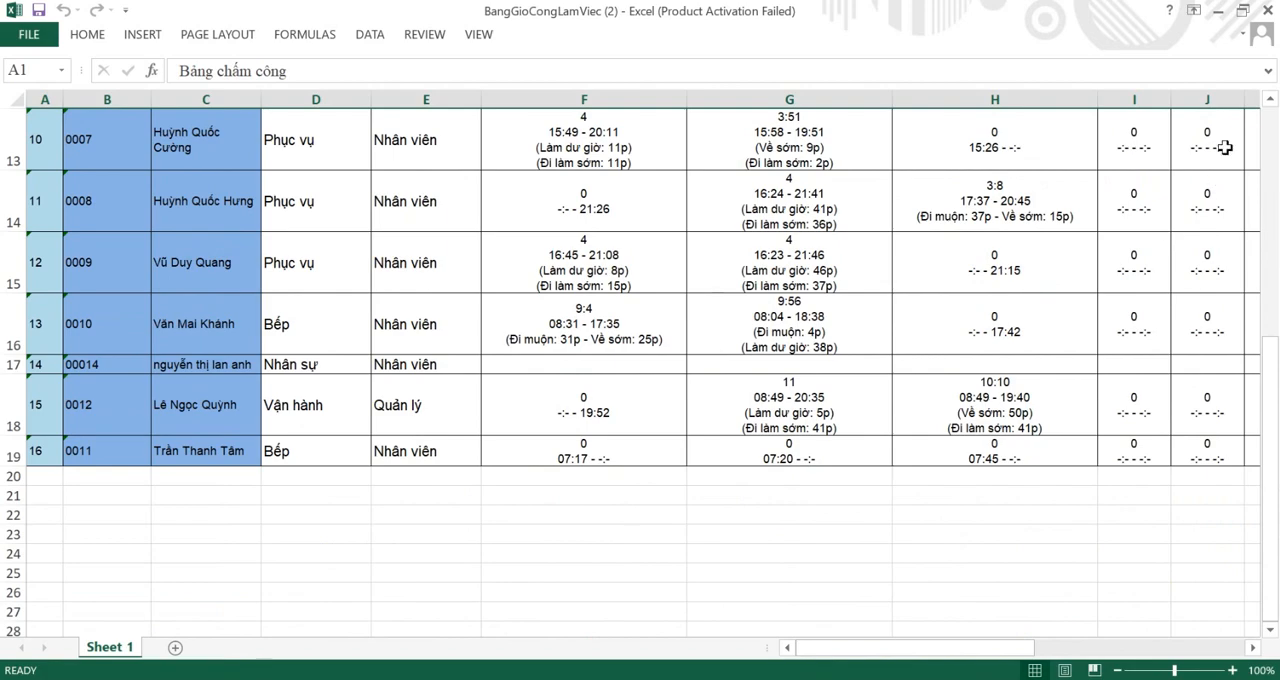
Step: Close the working-hours workbook and dismiss the date range dialog of the export
left_click(1268, 12)
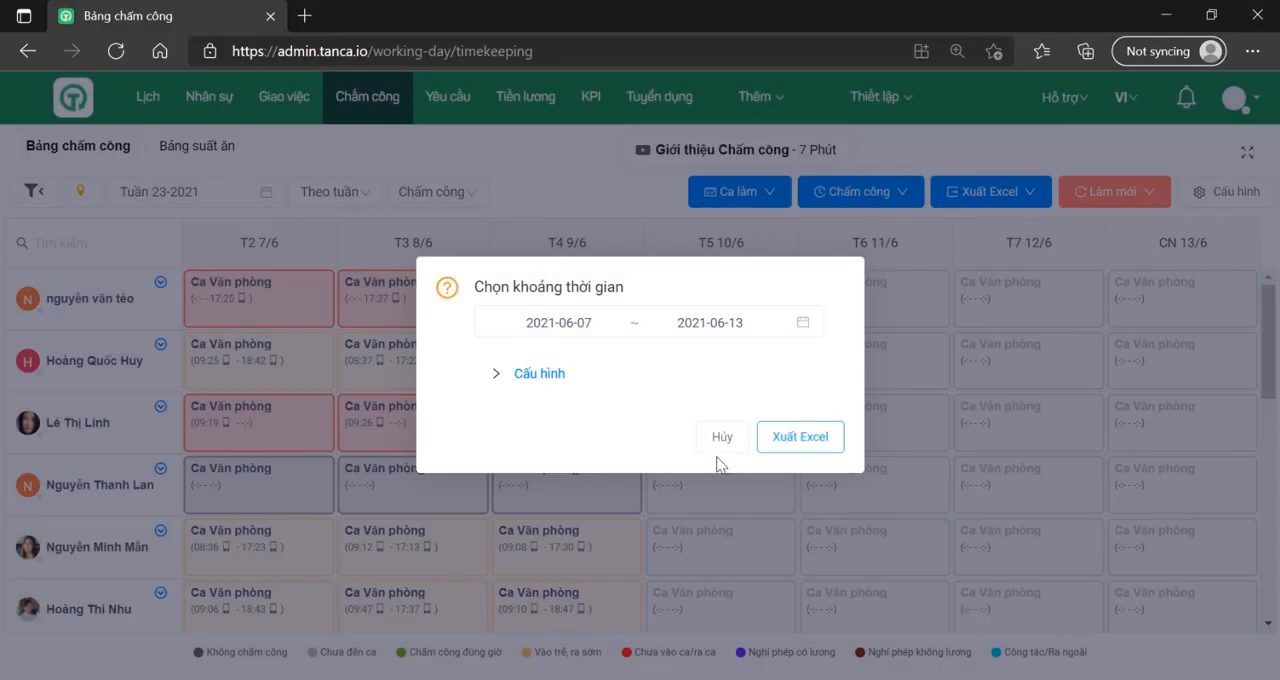
left_click(721, 436)
mouse_move(726, 440)
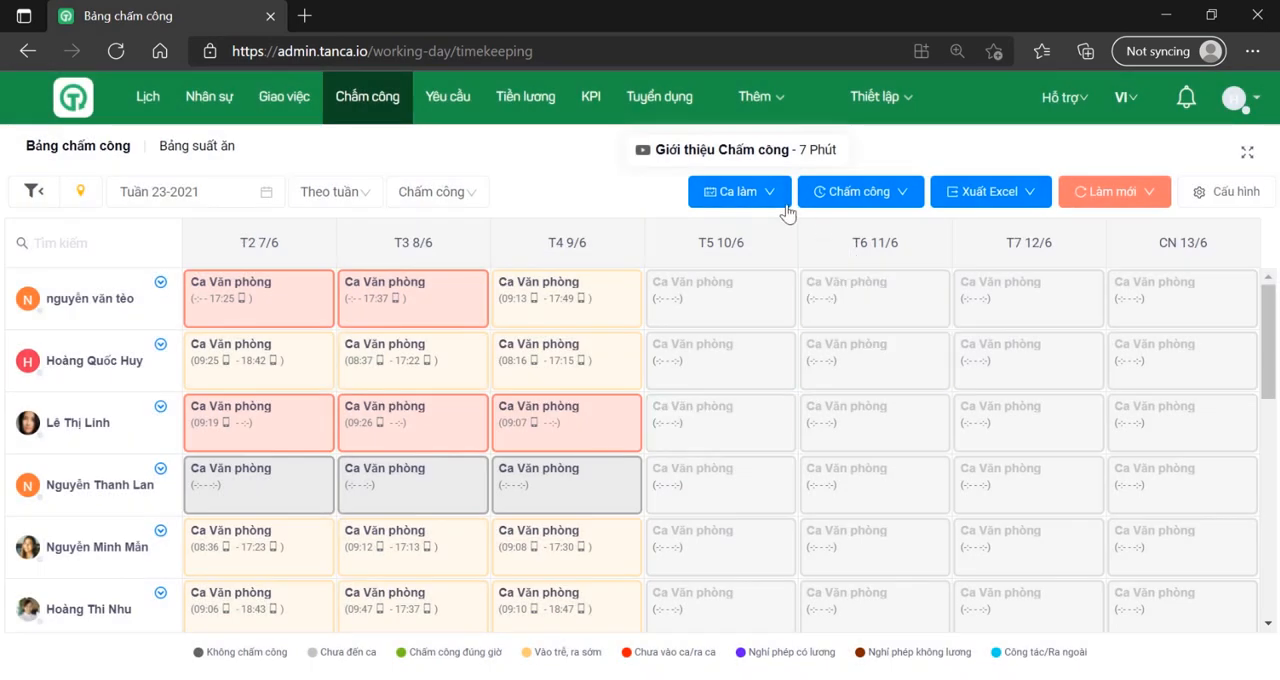
Step: Export all late arrivals and early departures (Xuất cả đi muộn, về sớm) for 2021-06-01 to 2021-06-30 and download the Excel file
left_click(855, 195)
mouse_move(968, 197)
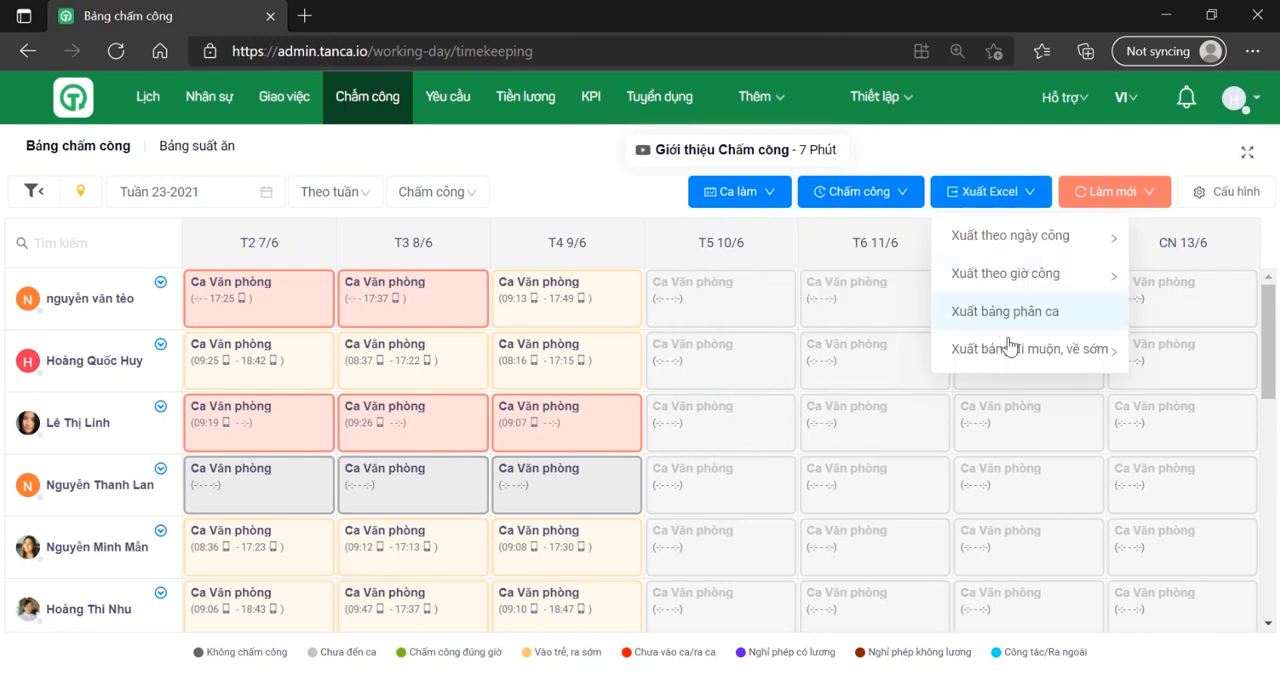
mouse_move(1012, 352)
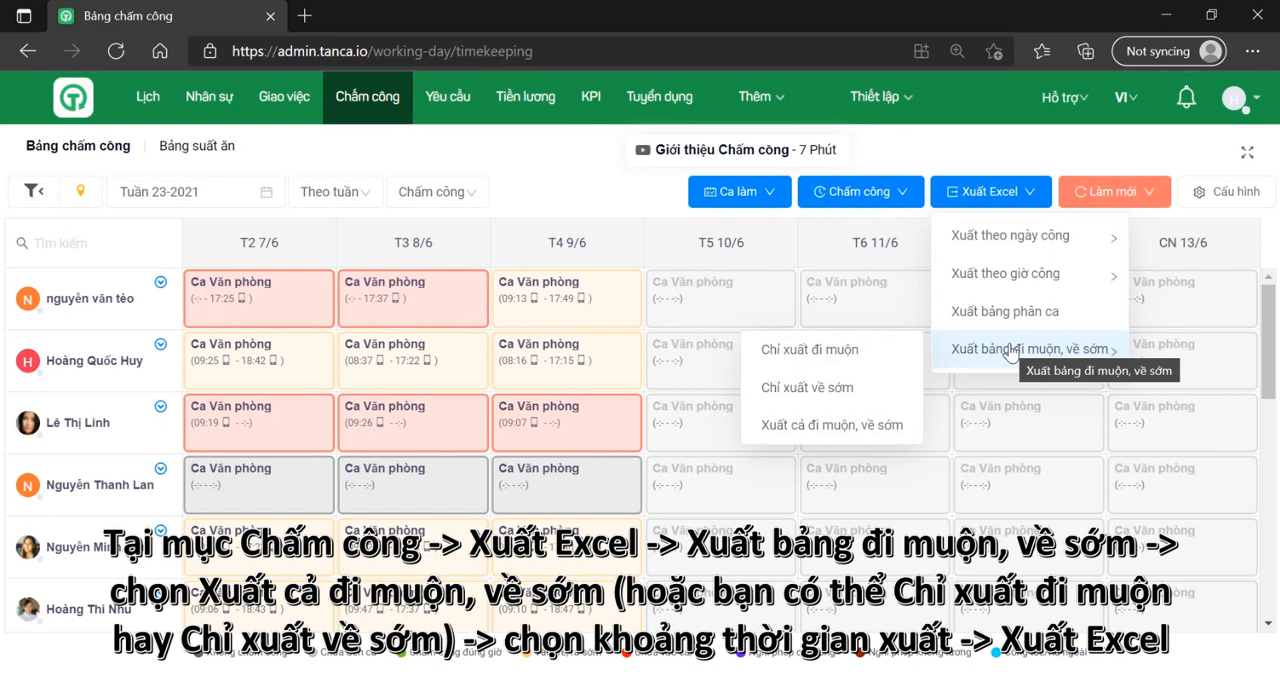
left_click(859, 428)
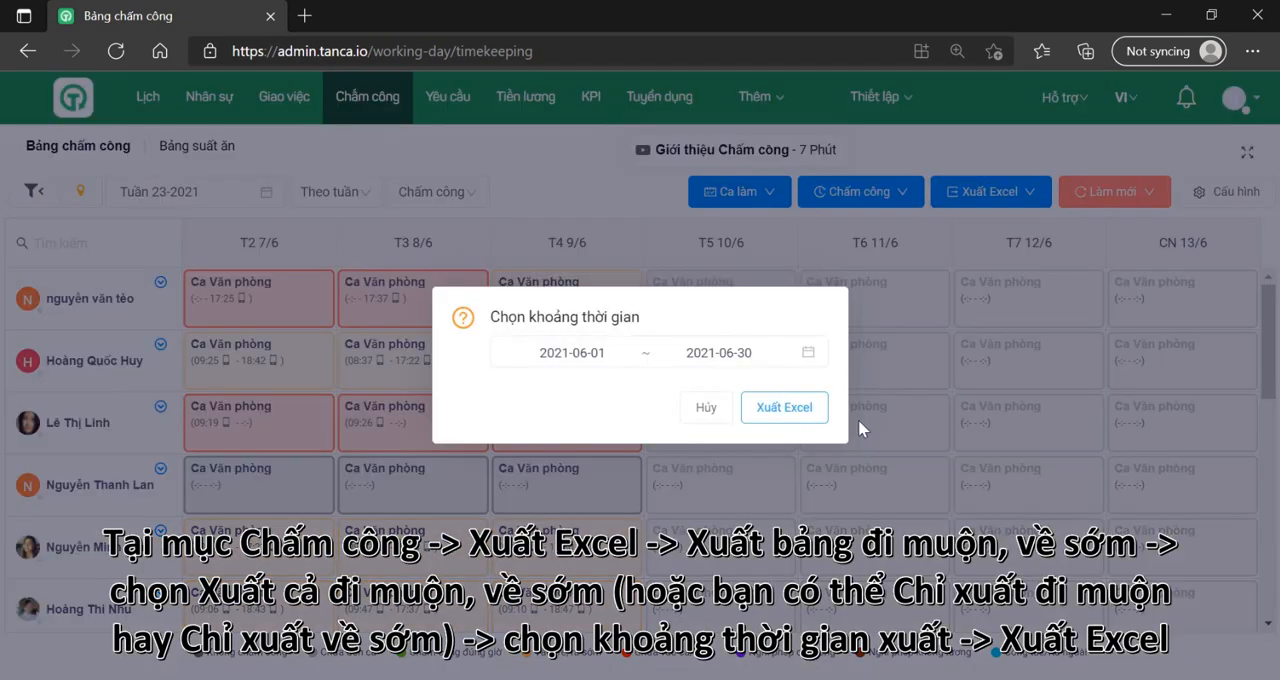
left_click(785, 407)
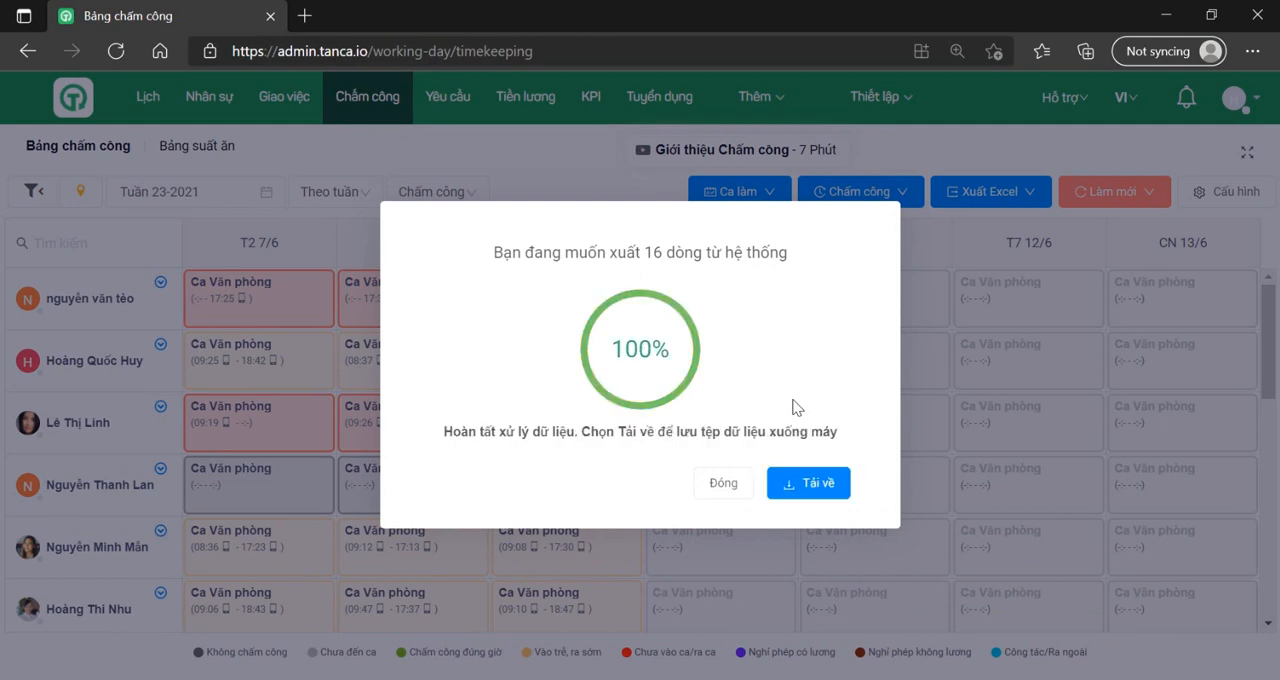
left_click(828, 487)
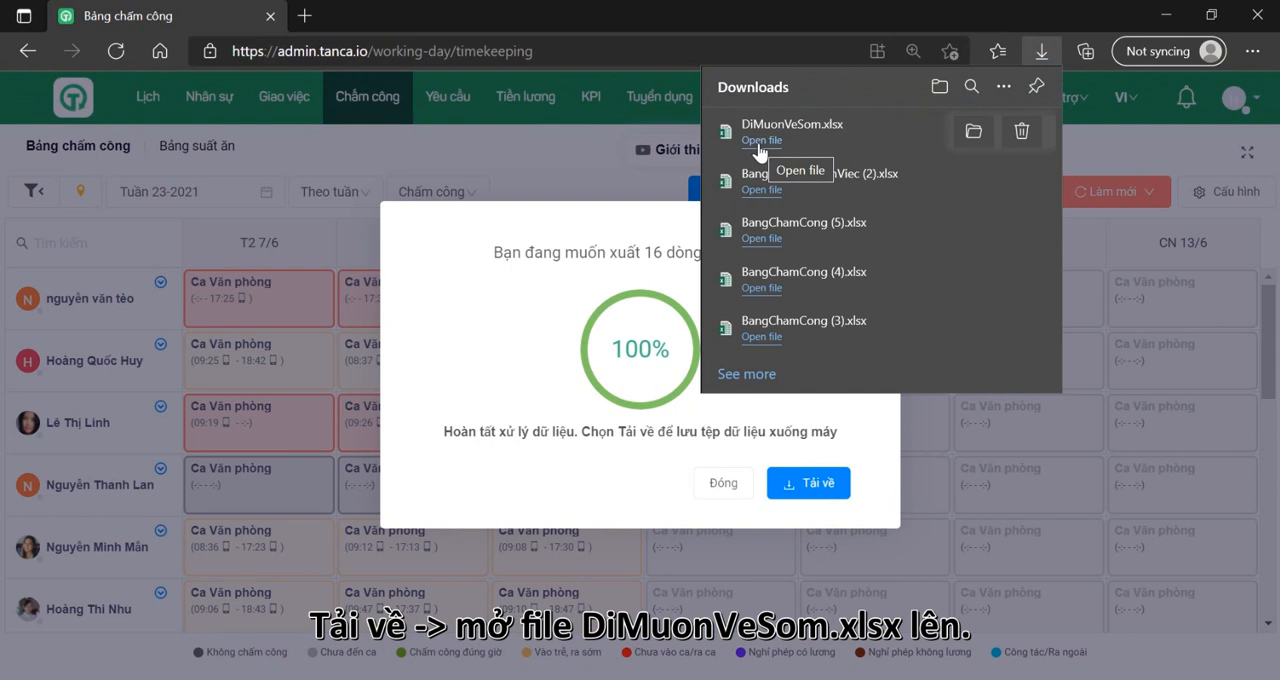
Step: Open the downloaded DiMuonVeSom.xlsx, enable editing and inspect the 02/06 late and early entries in cells D5 and D8
left_click(759, 145)
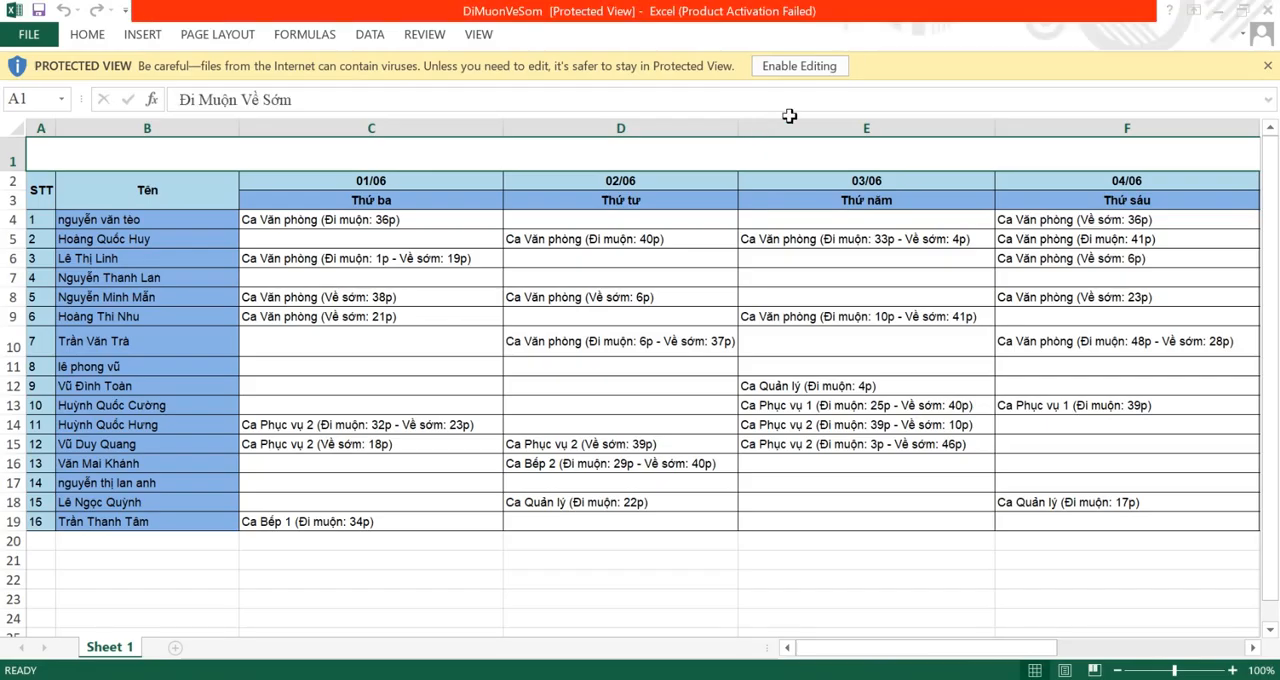
left_click(850, 124)
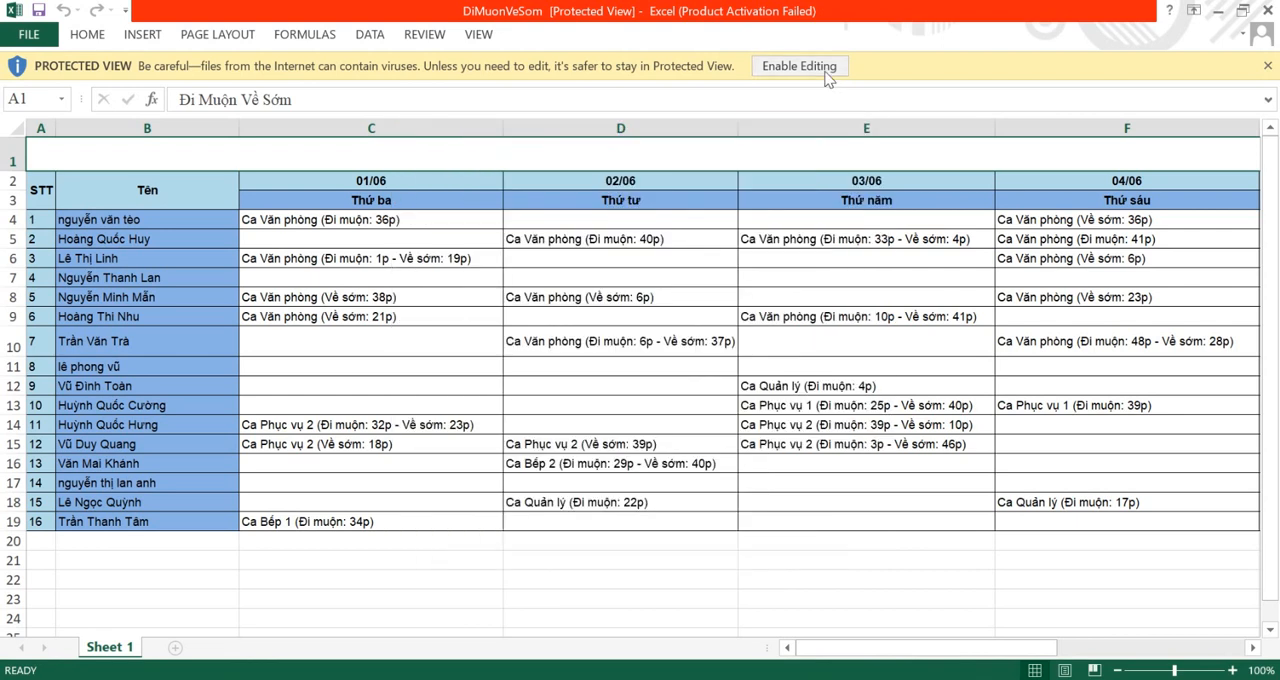
left_click(812, 66)
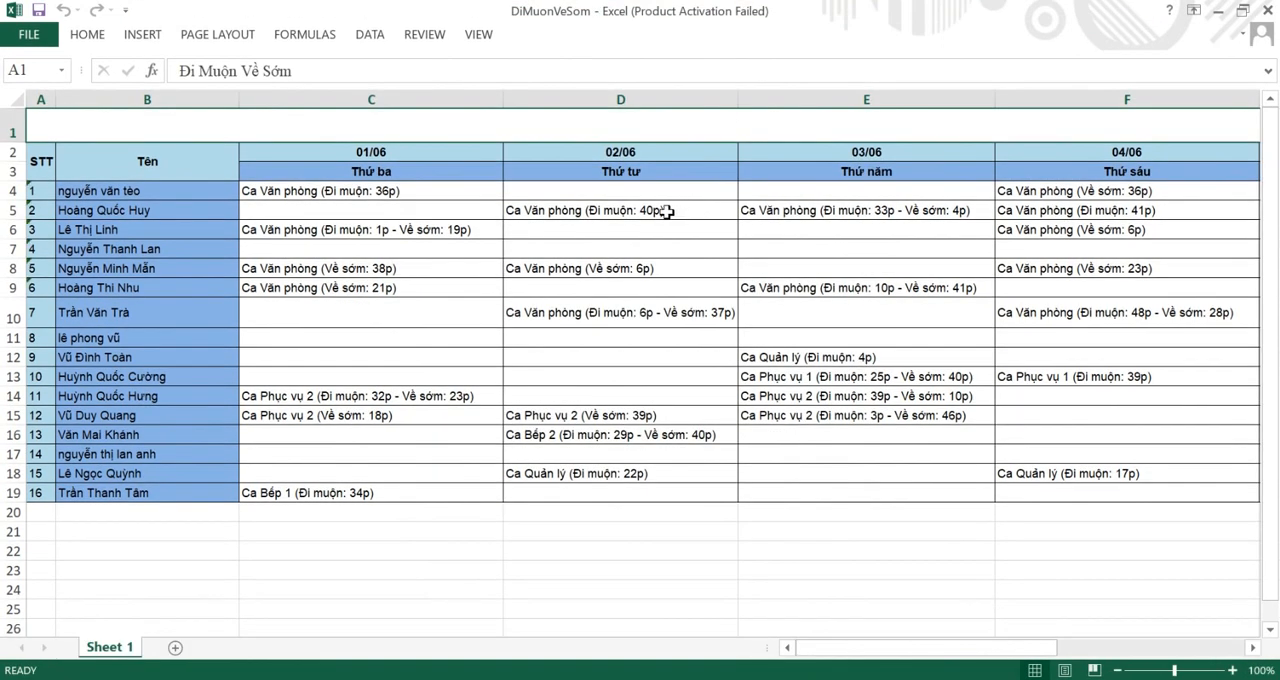
left_click(666, 211)
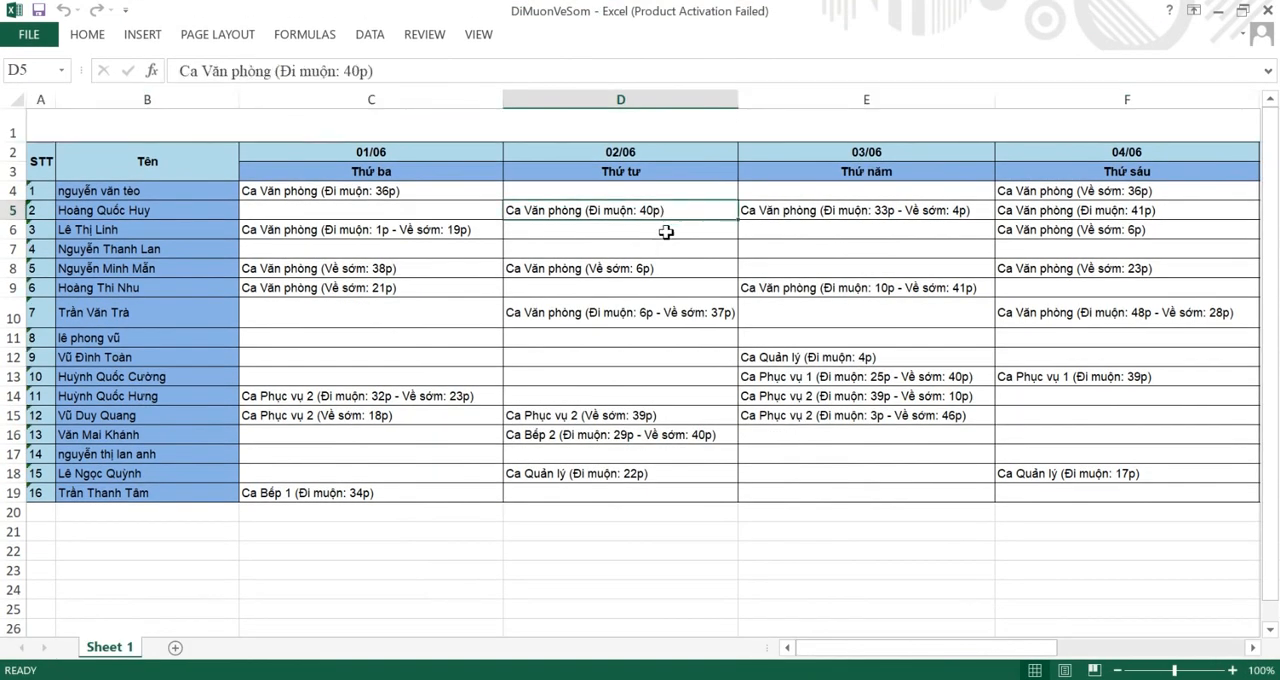
left_click(656, 268)
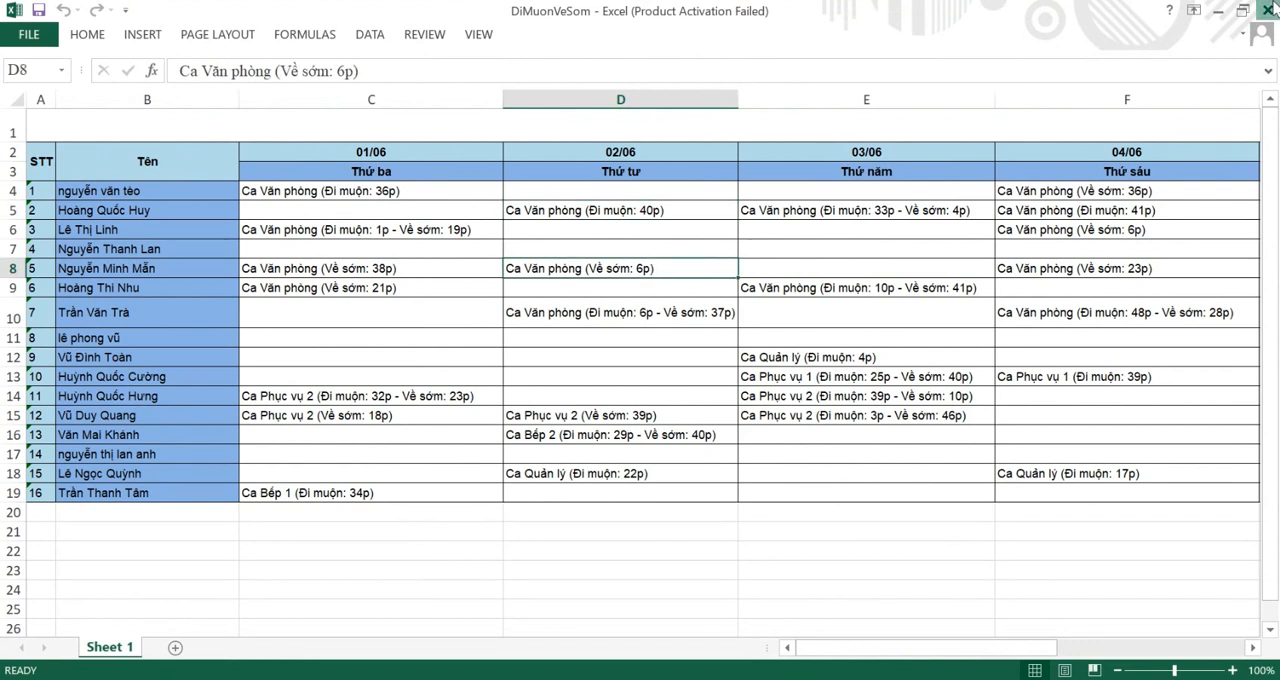
Step: Close the late/early workbook and the export completion dialog
left_click(1272, 8)
left_click(1141, 119)
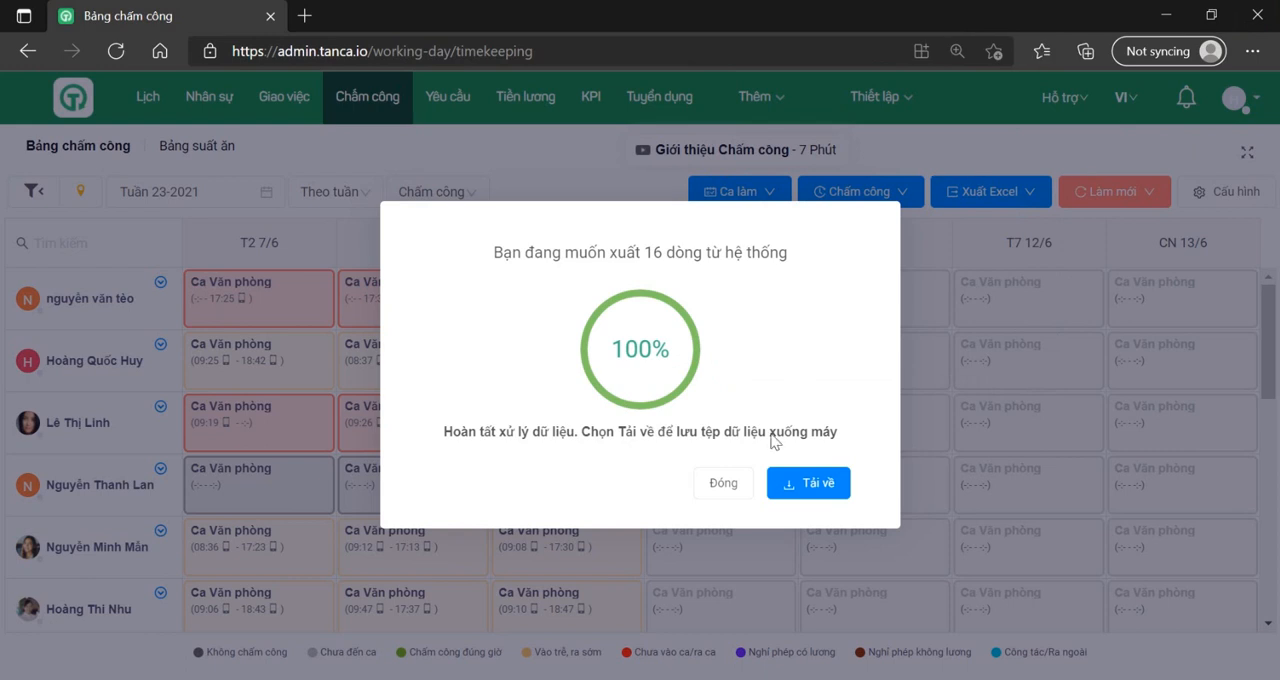
left_click(724, 484)
mouse_move(925, 306)
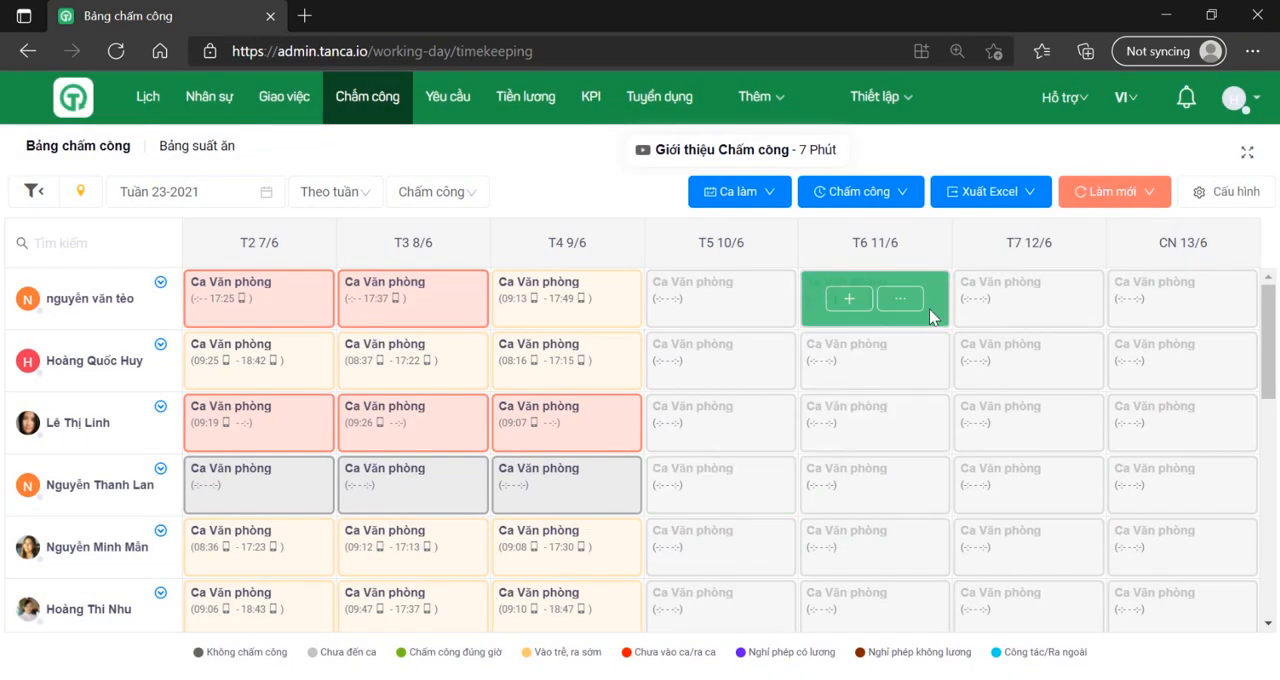
Step: Open the check-in/out history (Lịch sử vào/ra), set its date to 08/06/2021 and look through the employees' clock times
left_click(873, 193)
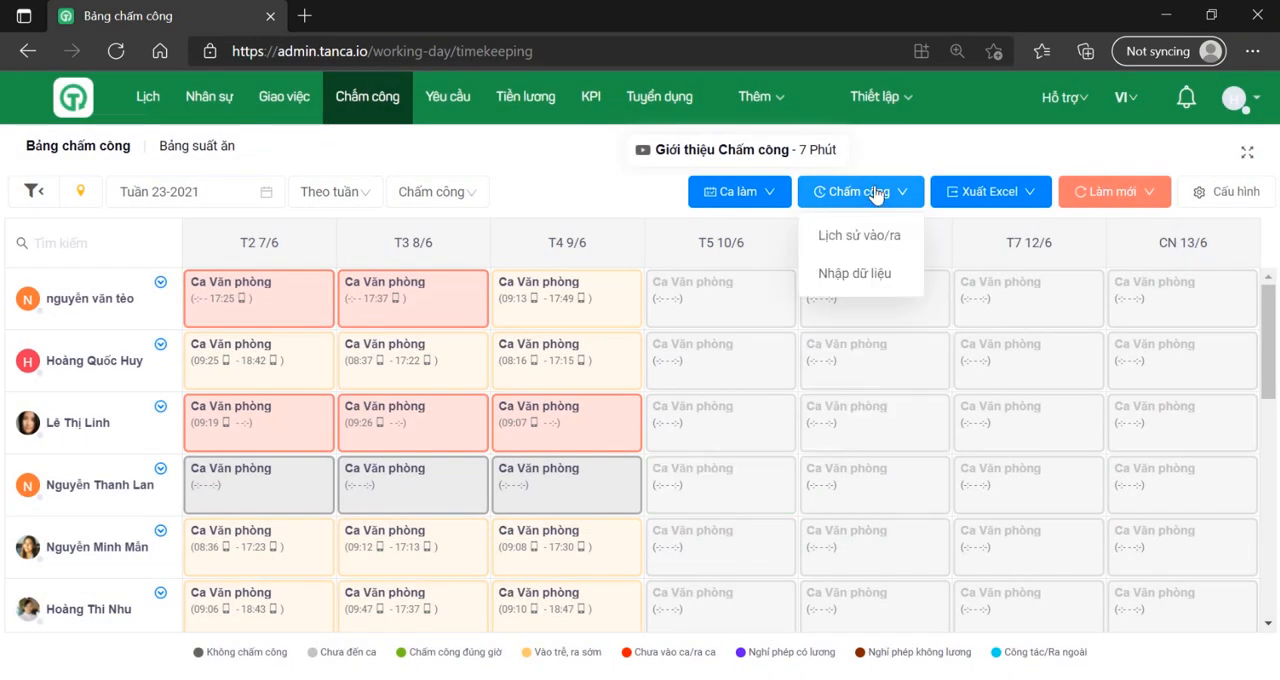
left_click(862, 240)
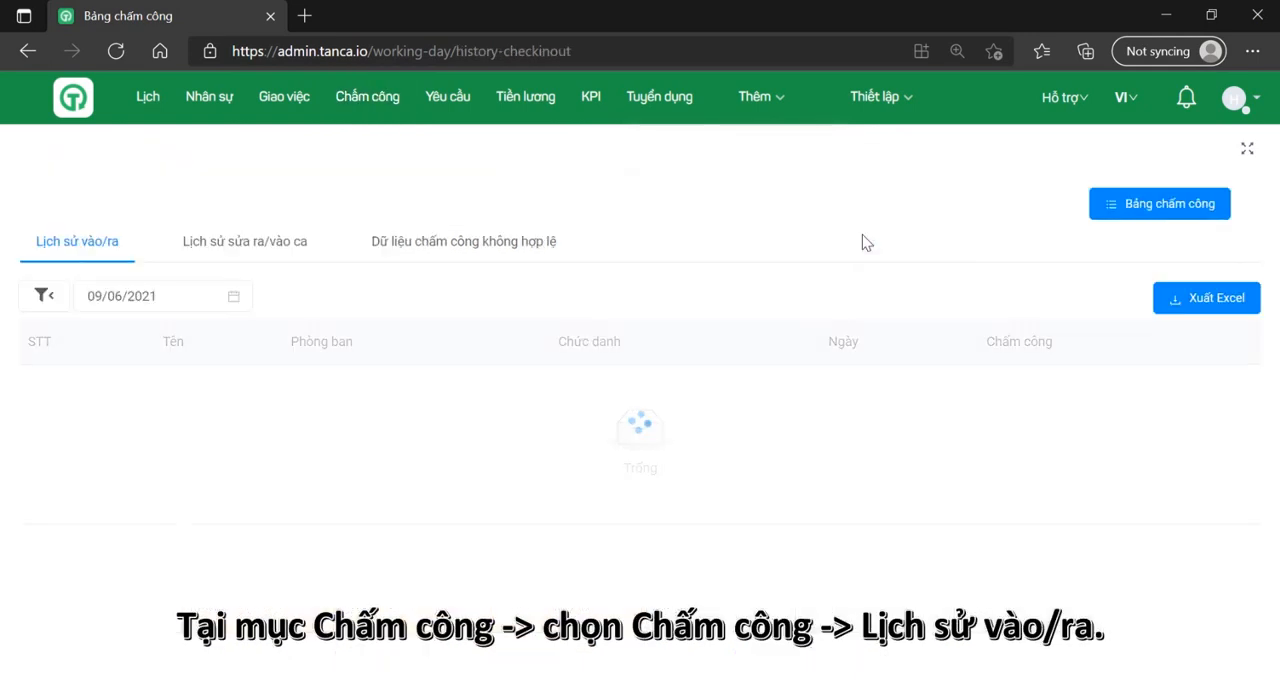
left_click(162, 295)
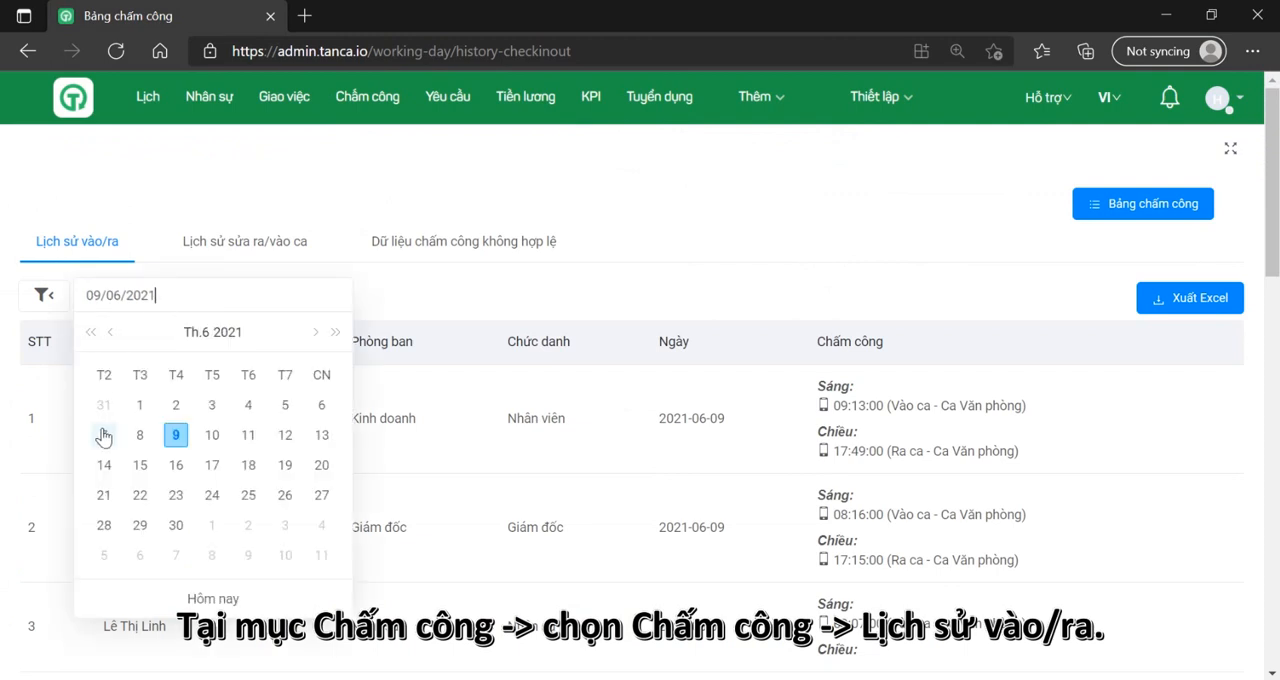
left_click(140, 435)
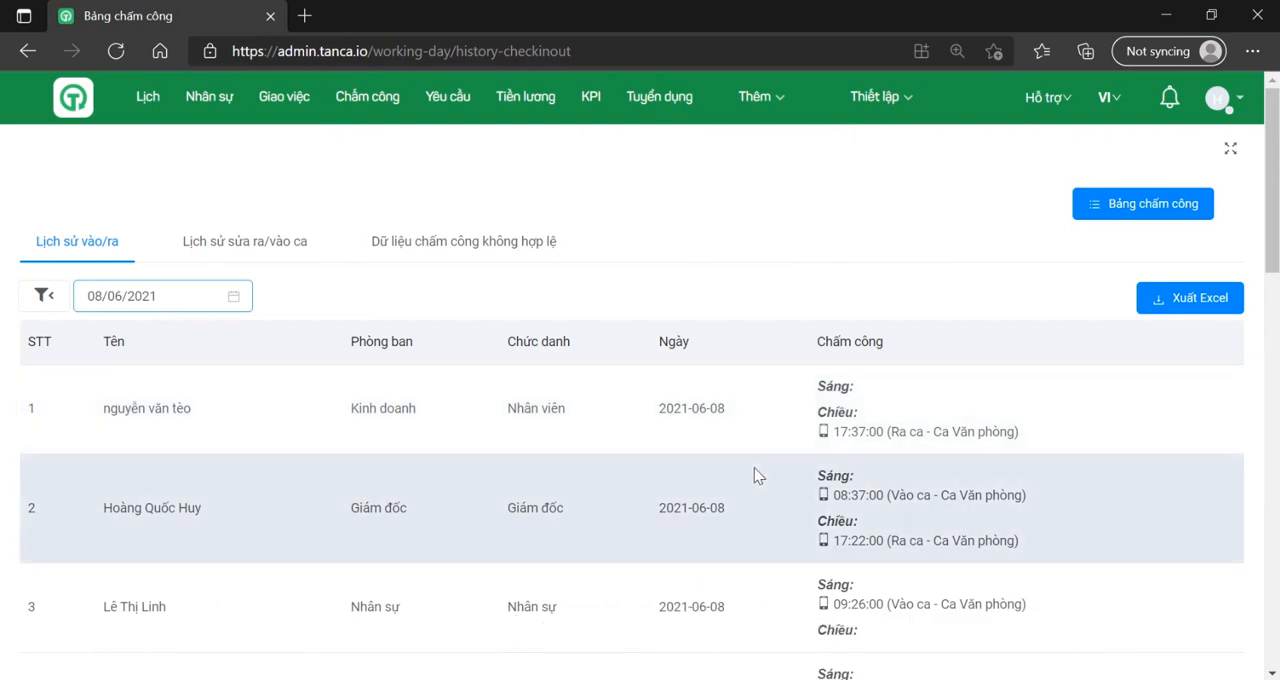
scroll(754, 475, "down", 1)
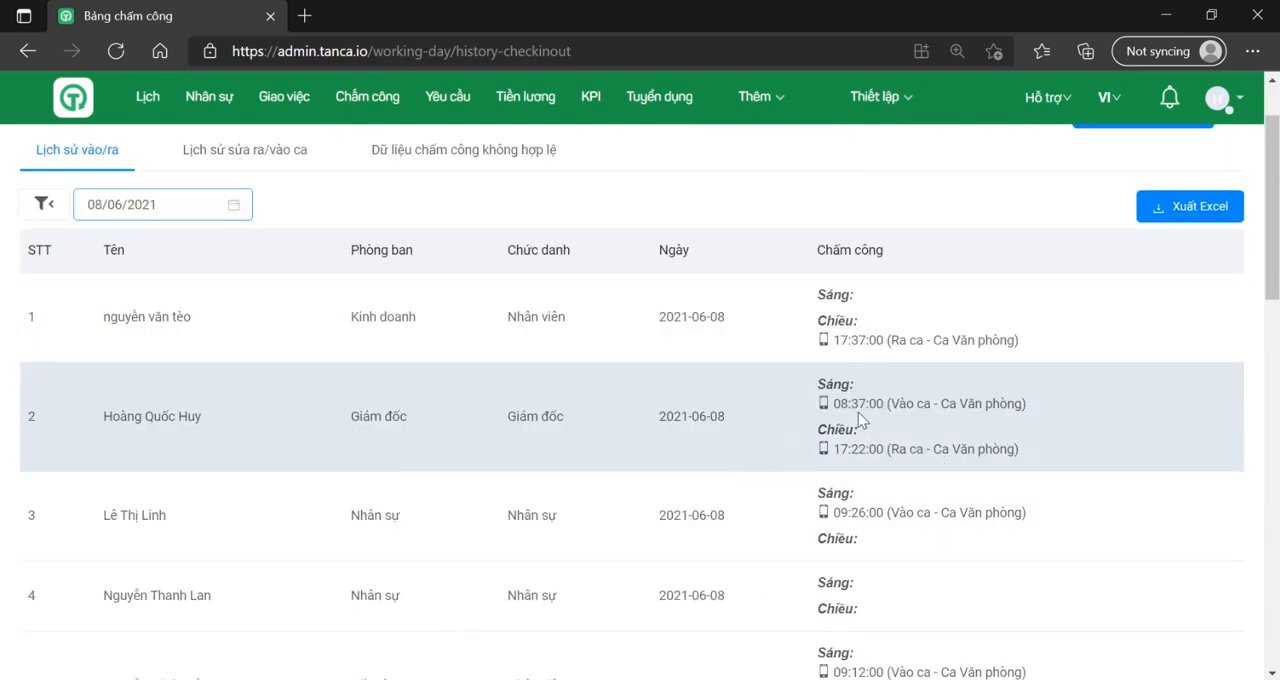
scroll(933, 446, "down", 1)
scroll(937, 455, "down", 1)
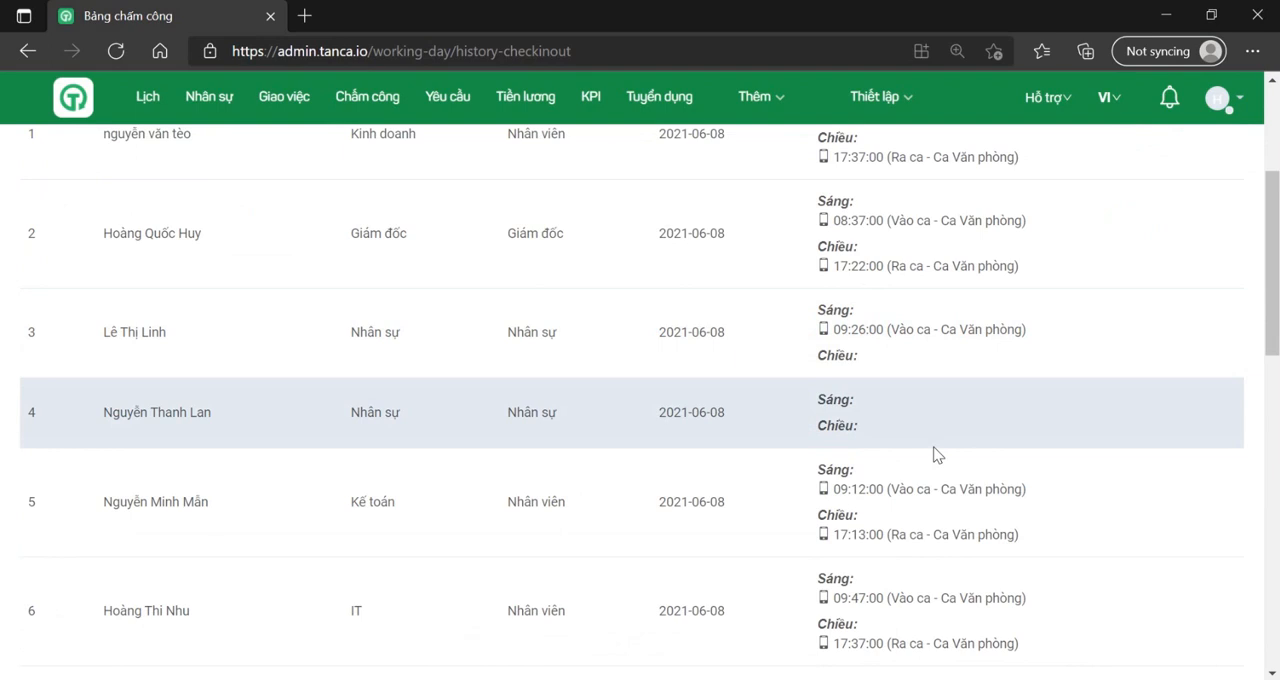
scroll(937, 455, "down", 1)
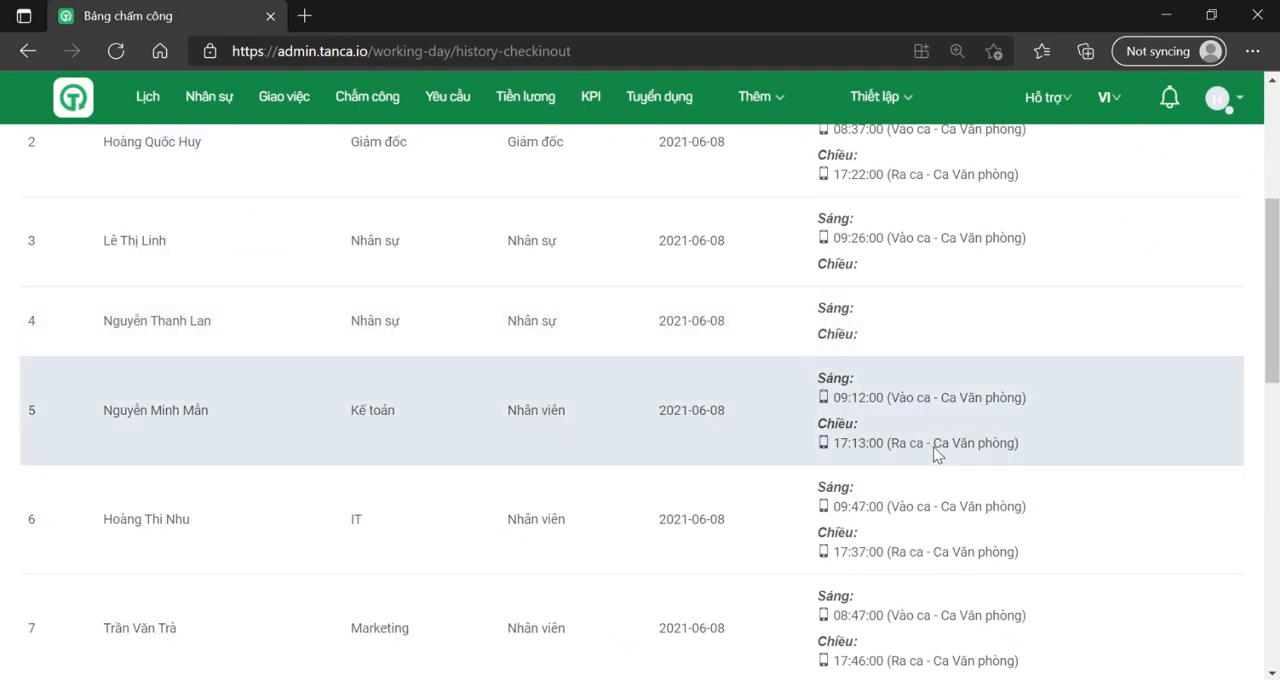
scroll(933, 446, "up", 4)
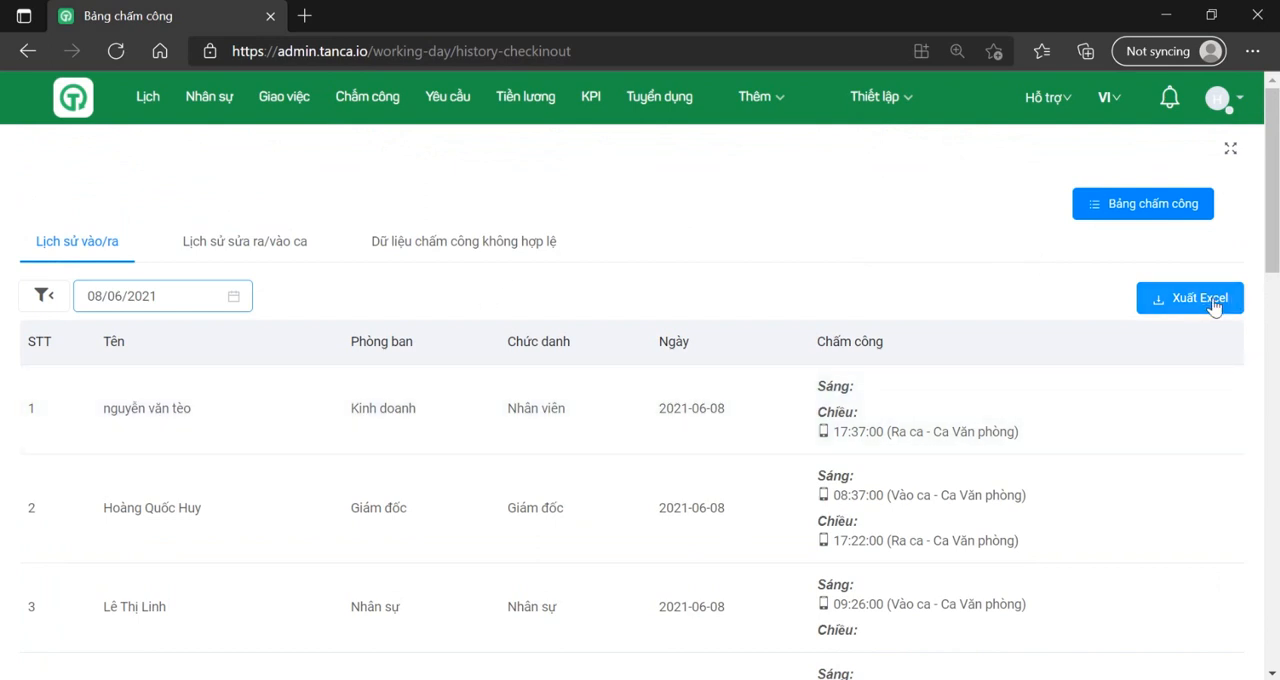
Step: Export the general (Chung) check-in/out history with all data (Tất cả) for 2021-06-01 to 2021-06-30 and download the Excel file
left_click(1212, 303)
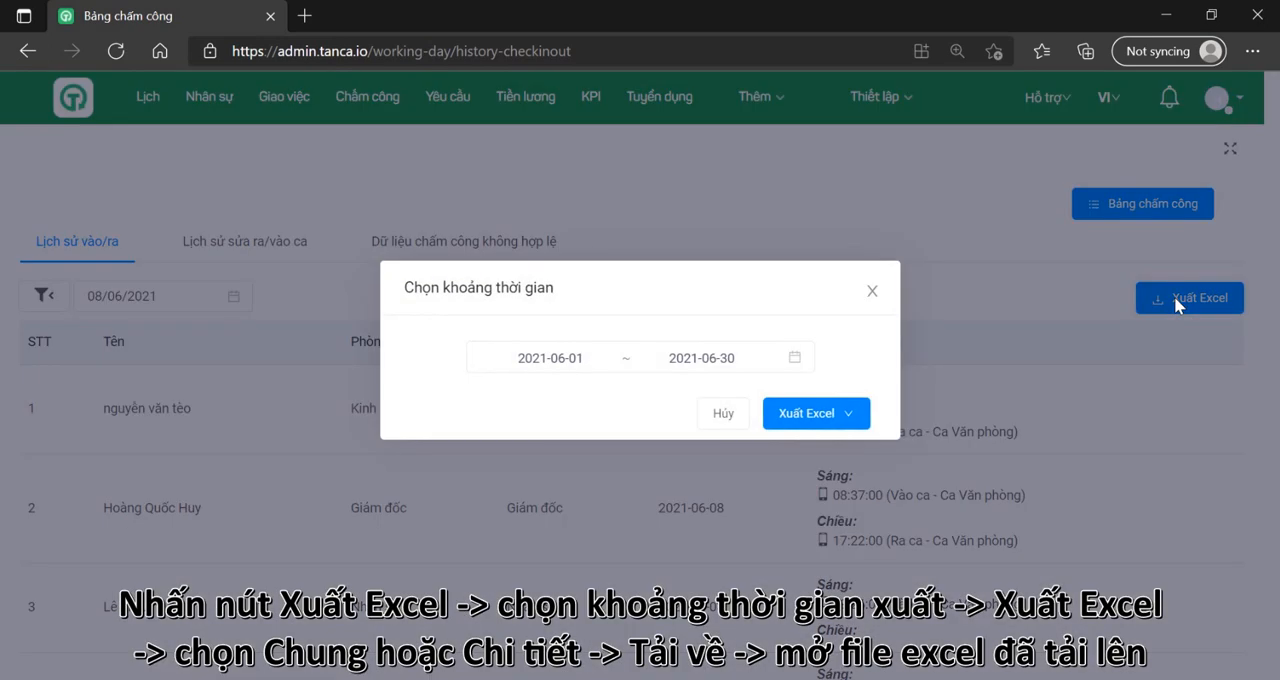
left_click(831, 417)
mouse_move(833, 453)
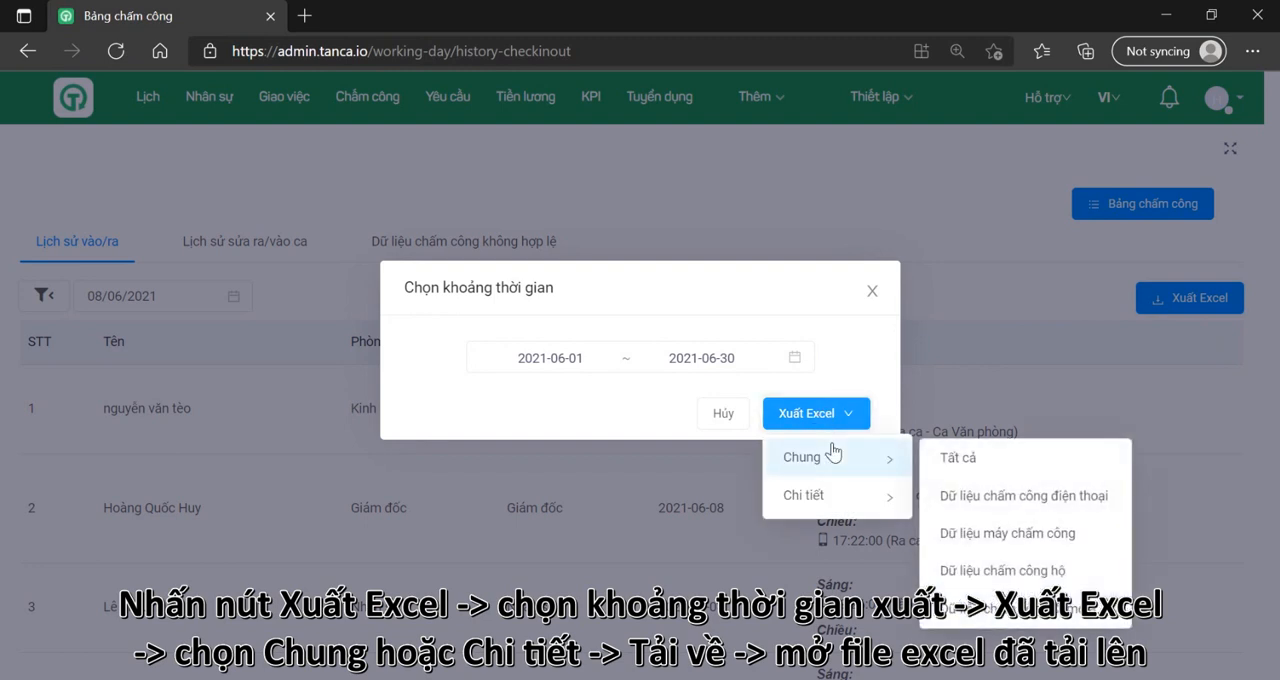
left_click(958, 455)
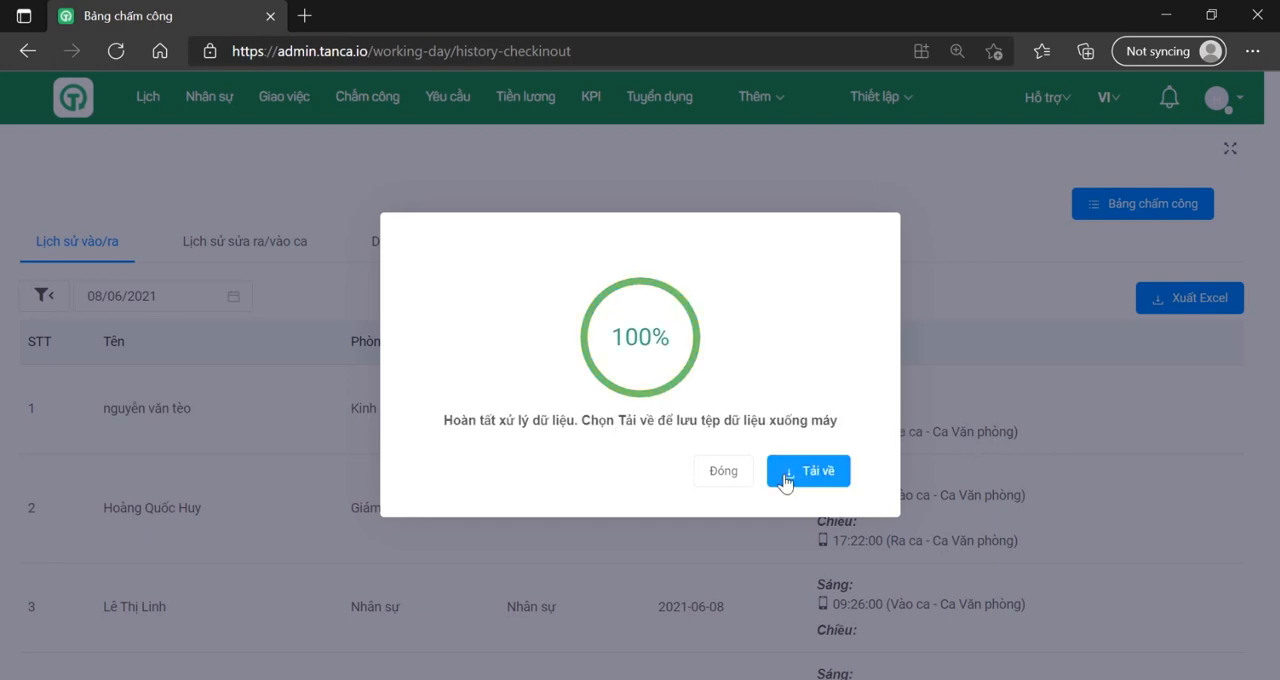
left_click(785, 481)
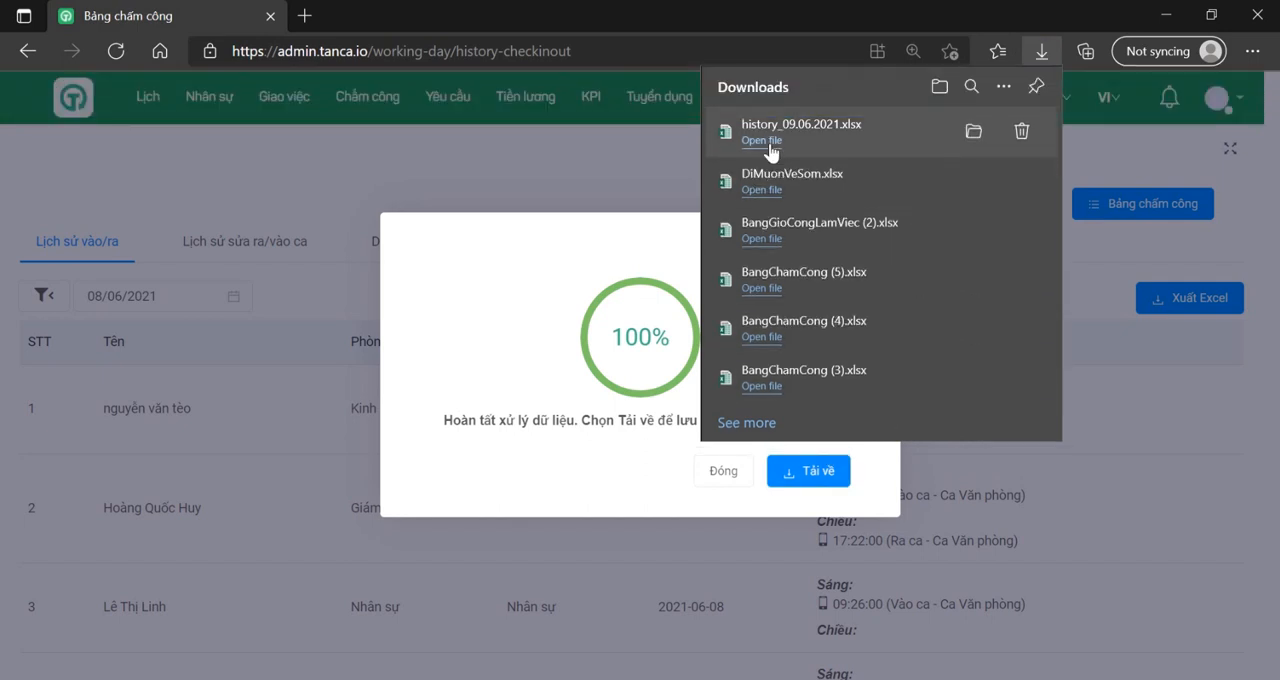
Step: Review the employees' clock times in the downloaded history_09.06.2021.xlsx with editing enabled, and close the workbook and the export completion dialog
left_click(770, 148)
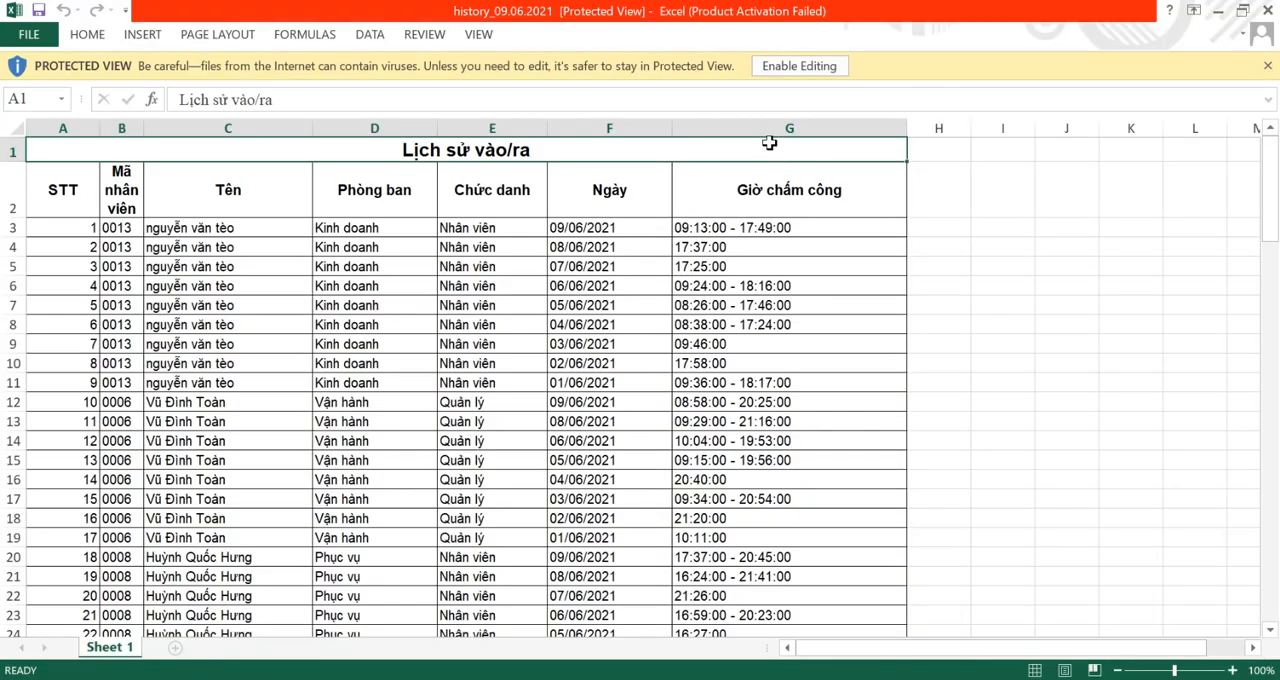
left_click(870, 122)
left_click(834, 66)
scroll(838, 322, "down", 2)
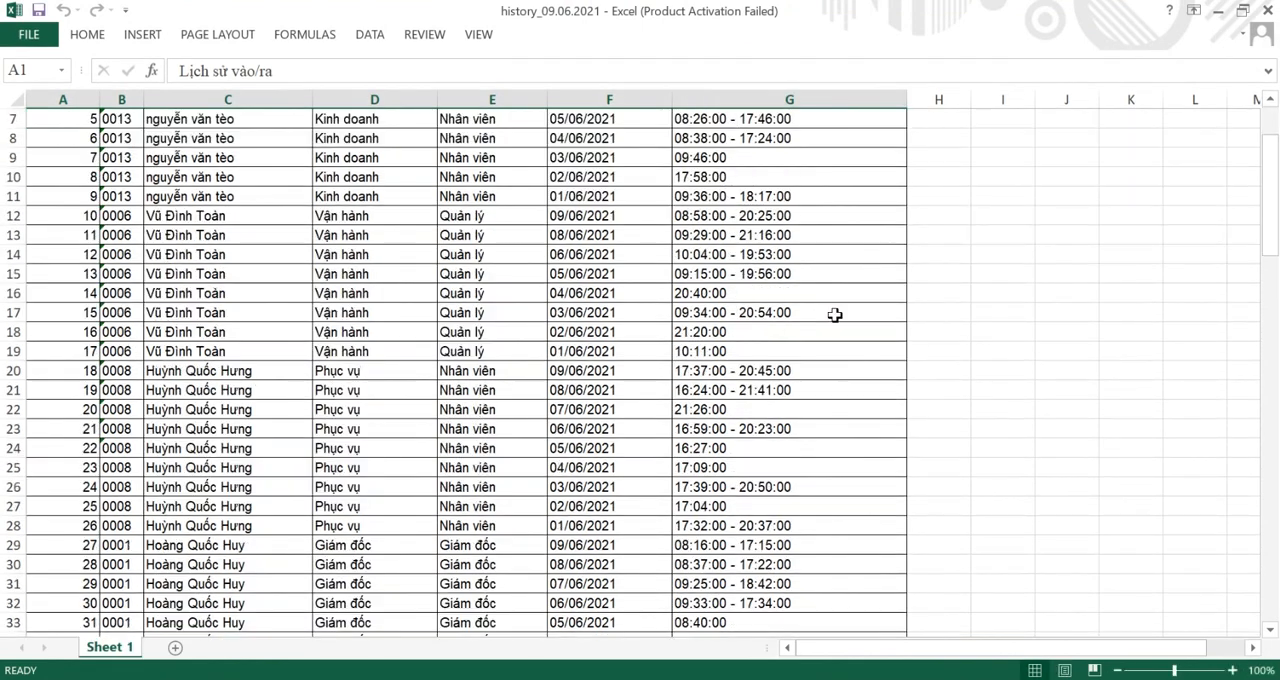
scroll(835, 315, "down", 3)
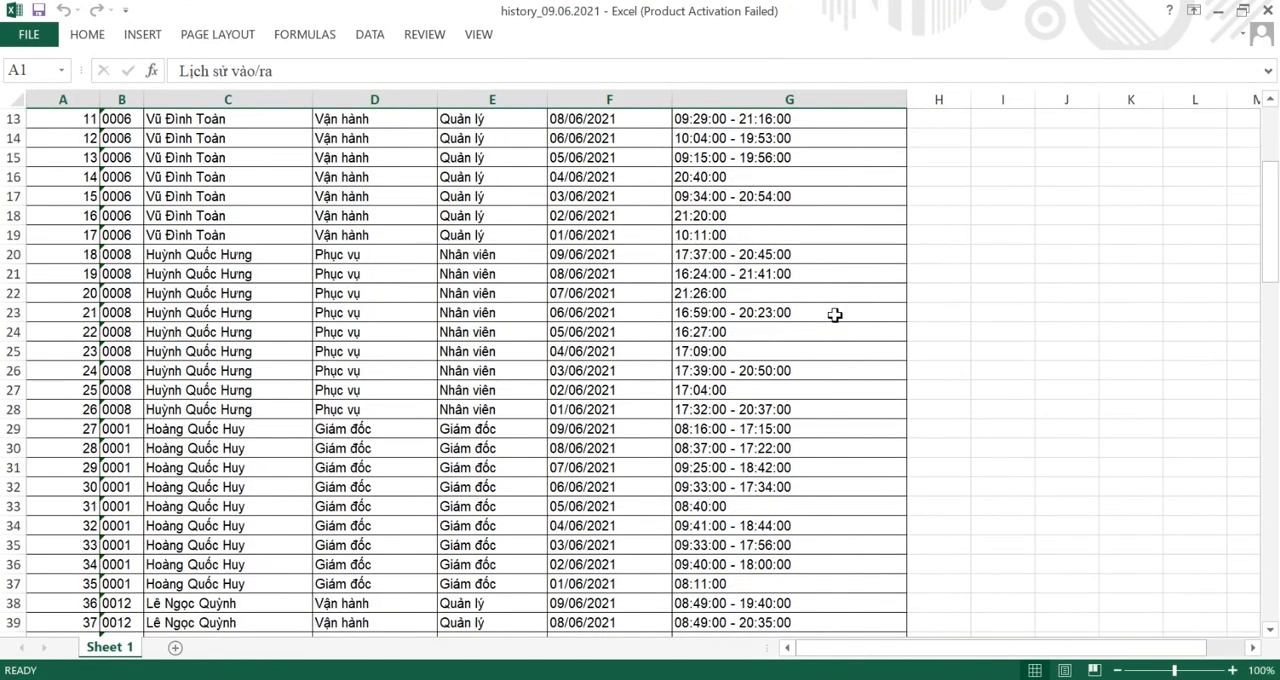
scroll(835, 315, "down", 5)
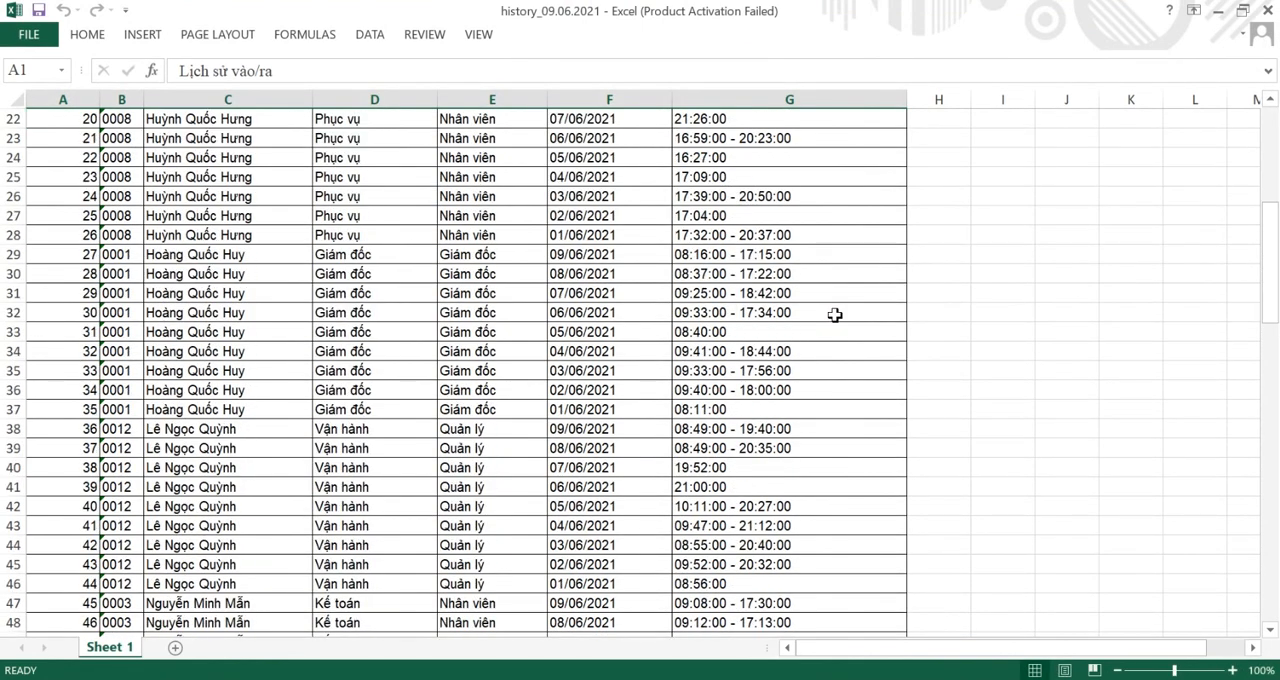
scroll(835, 315, "down", 4)
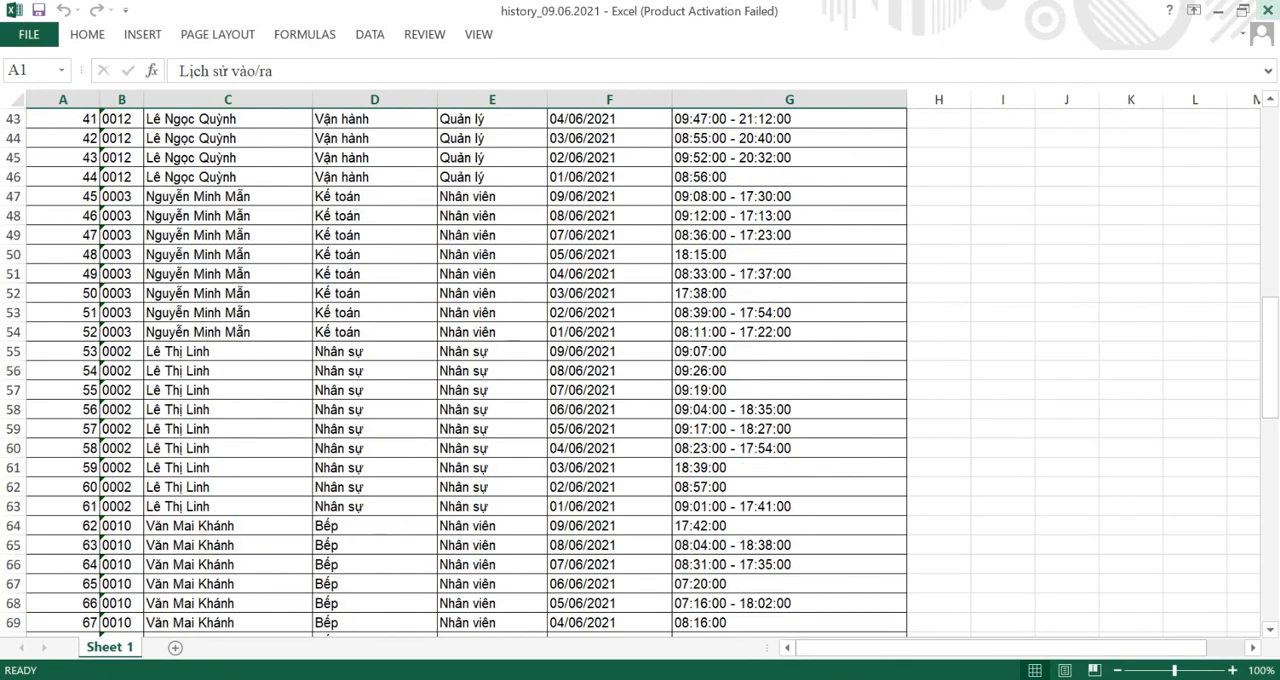
left_click(1268, 9)
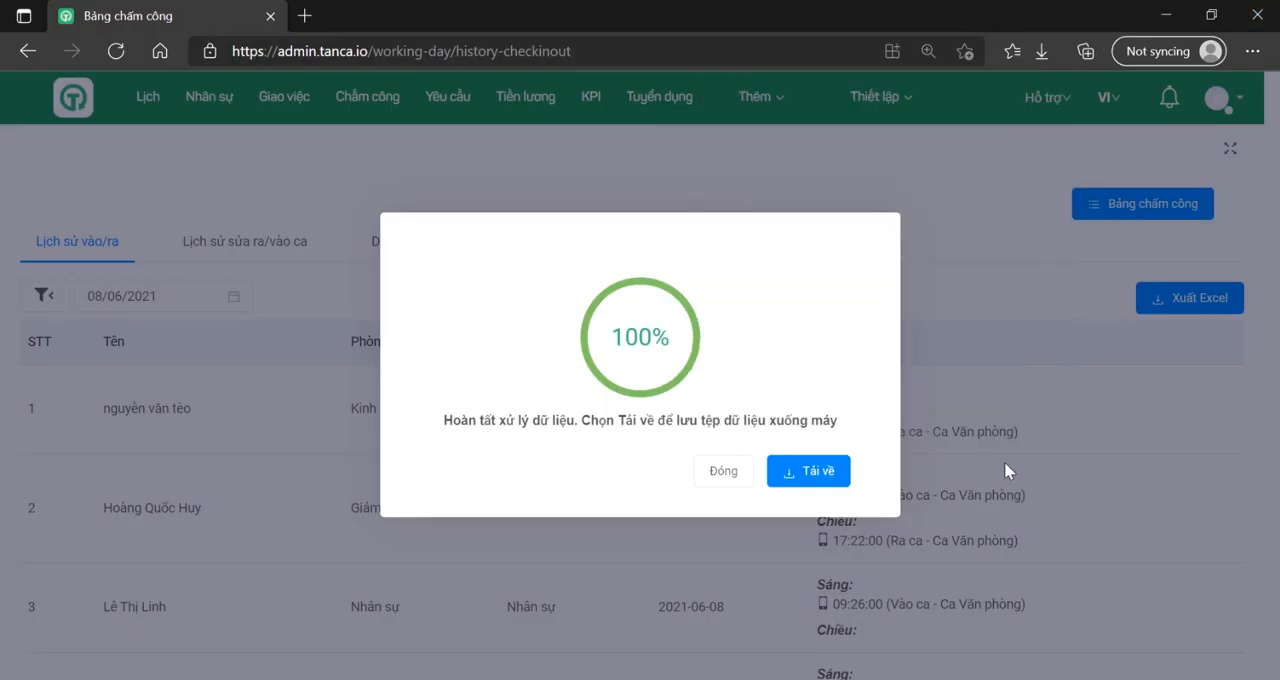
left_click(737, 472)
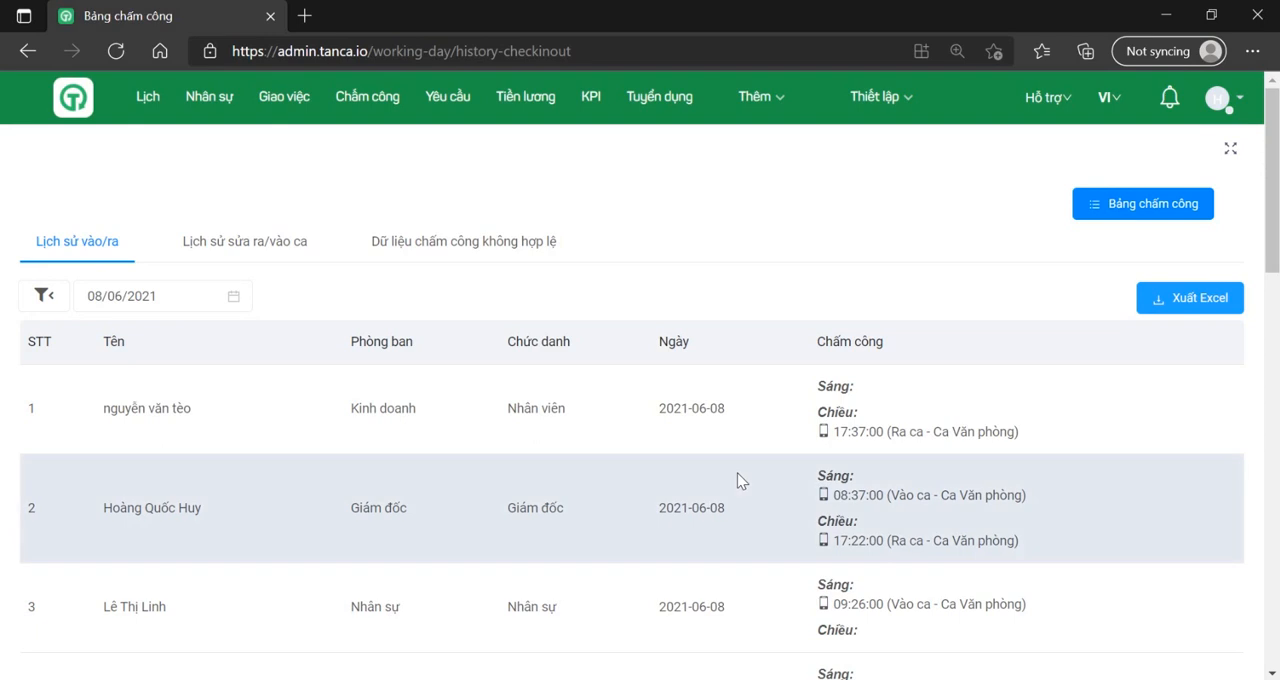
Step: View the check-in/out edit history (Lịch sử sửa ra/vào ca) and the invalid attendance data (Dữ liệu chấm công không hợp lệ)
left_click(254, 251)
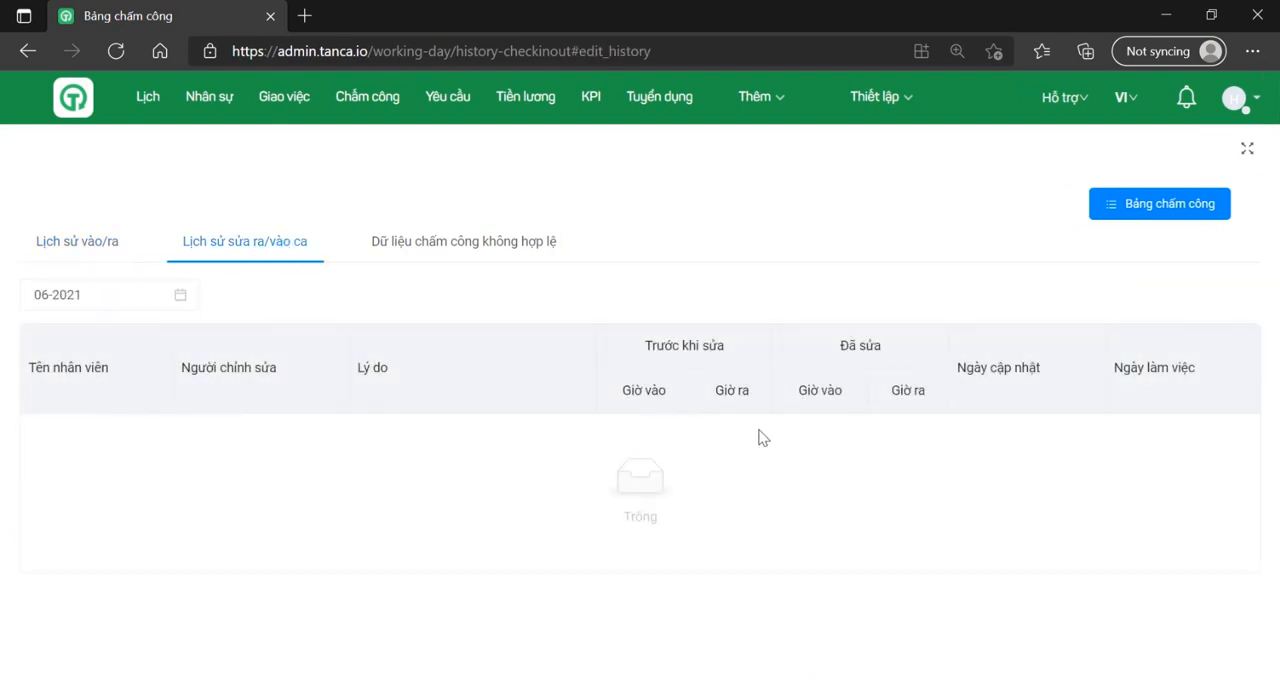
left_click(483, 254)
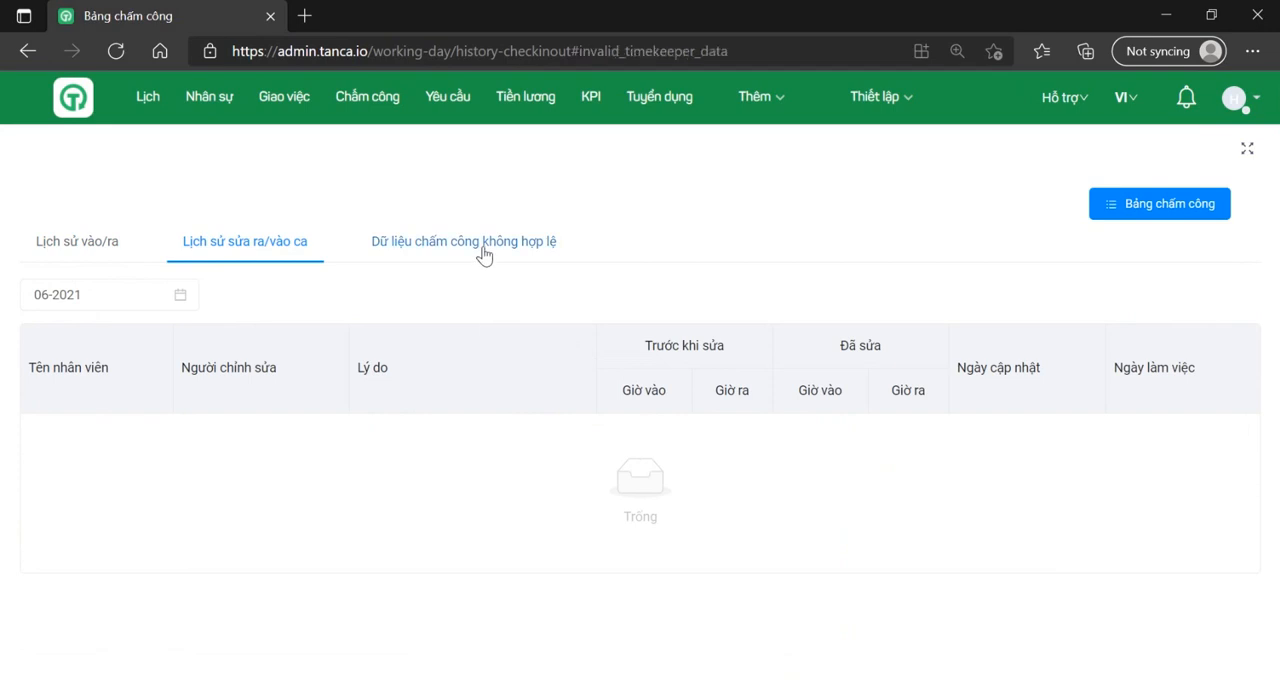